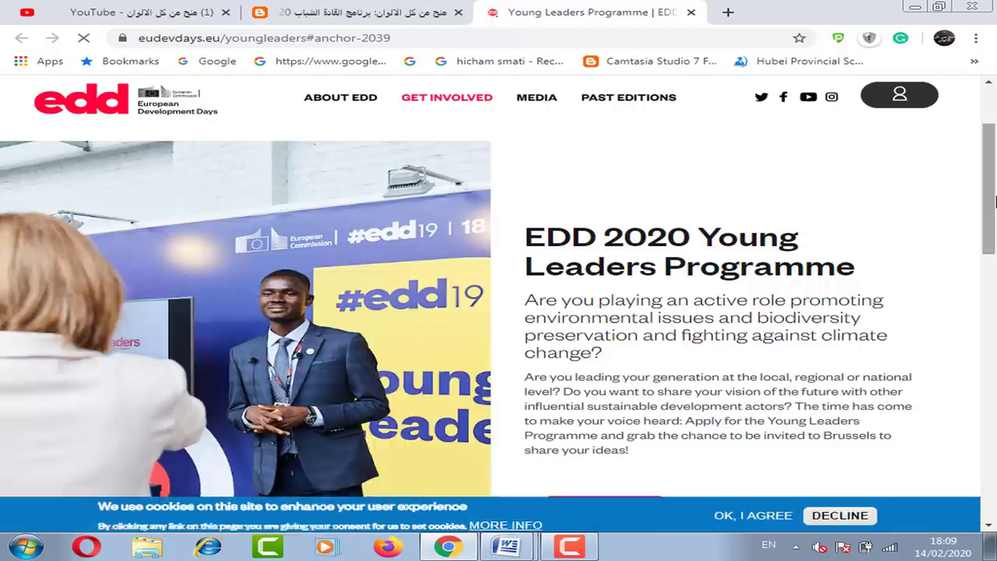
- Review the EDD 2020 Young Leaders Programme page for its description, age requirement, application deadline and useful documents
scroll(992, 179, up, 1)
scroll(549, 315, down, 3)
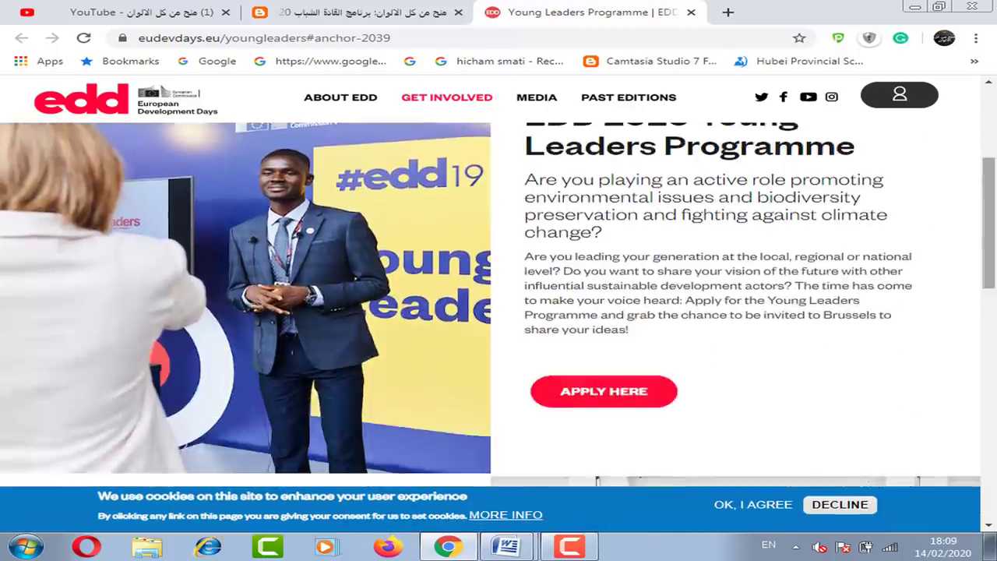
scroll(994, 265, down, 2)
scroll(995, 265, down, 4)
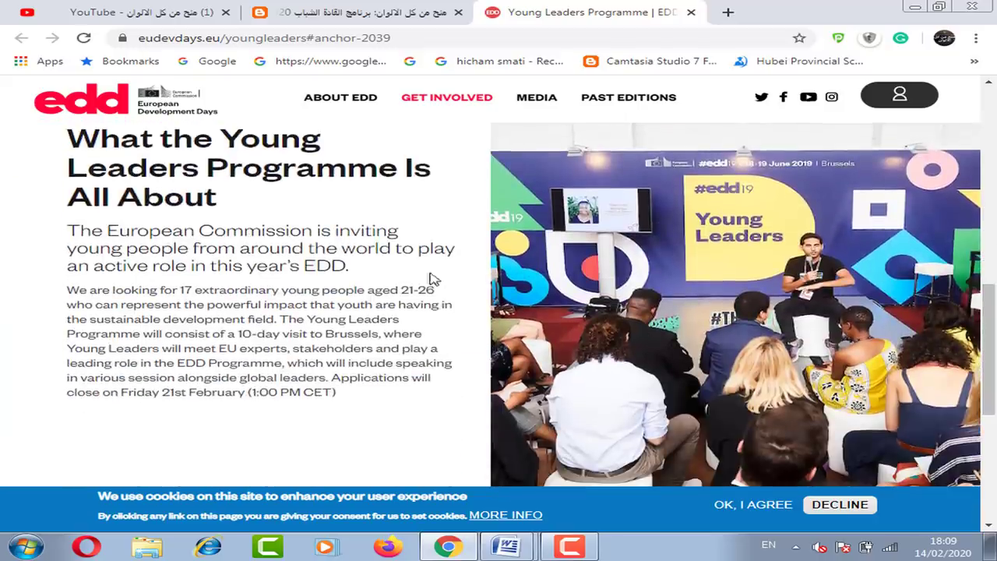
drag(405, 289, 435, 291)
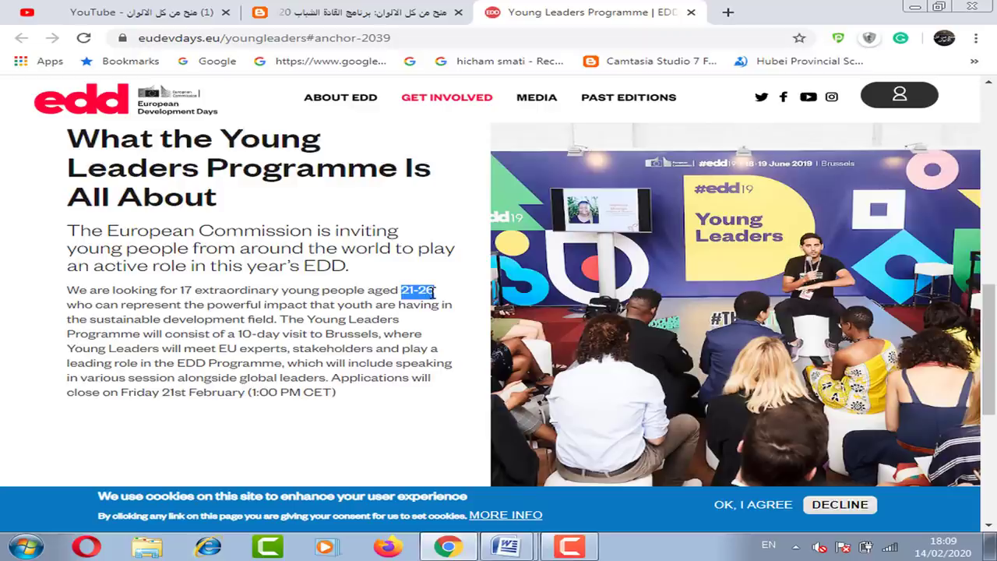
scroll(992, 384, down, 3)
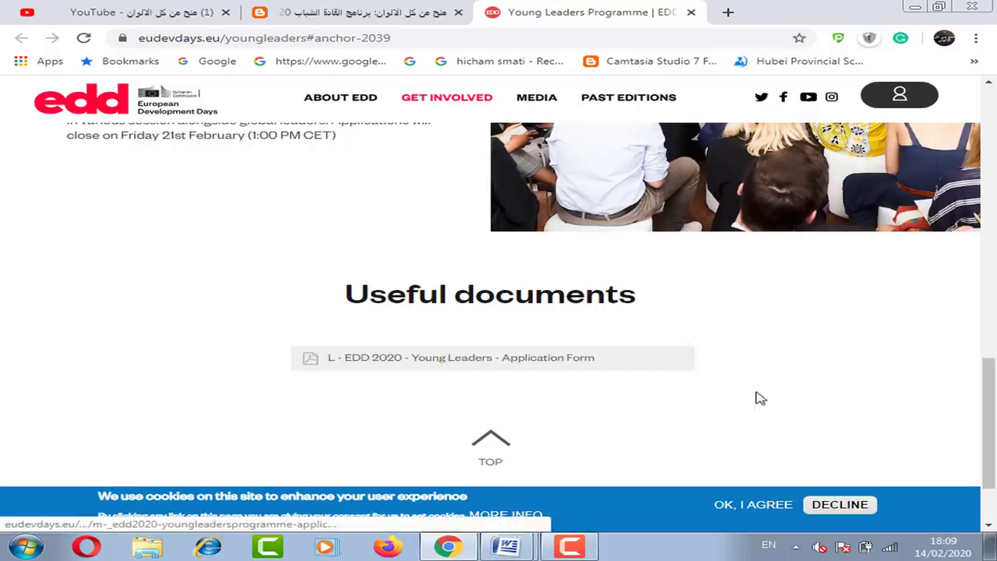
drag(991, 381, 989, 152)
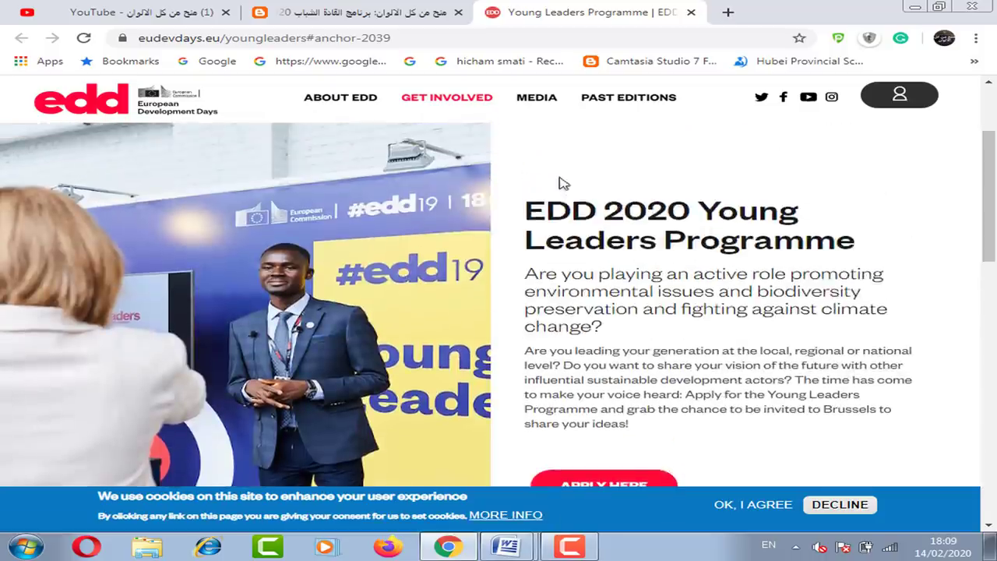
- Return to the blog post, open its apply-now link in a new tab and go to the account creation form
click(691, 12)
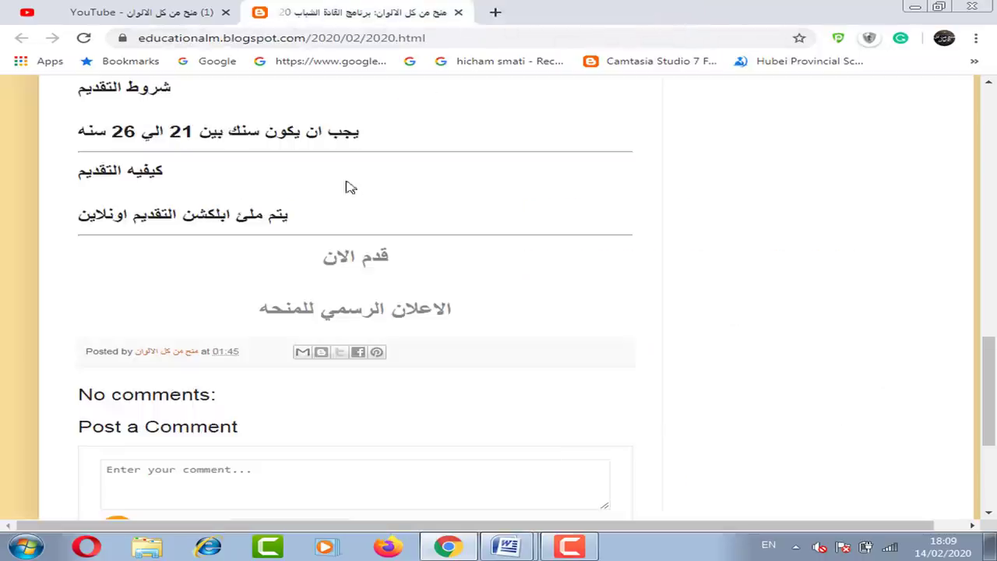
right_click(345, 261)
click(363, 265)
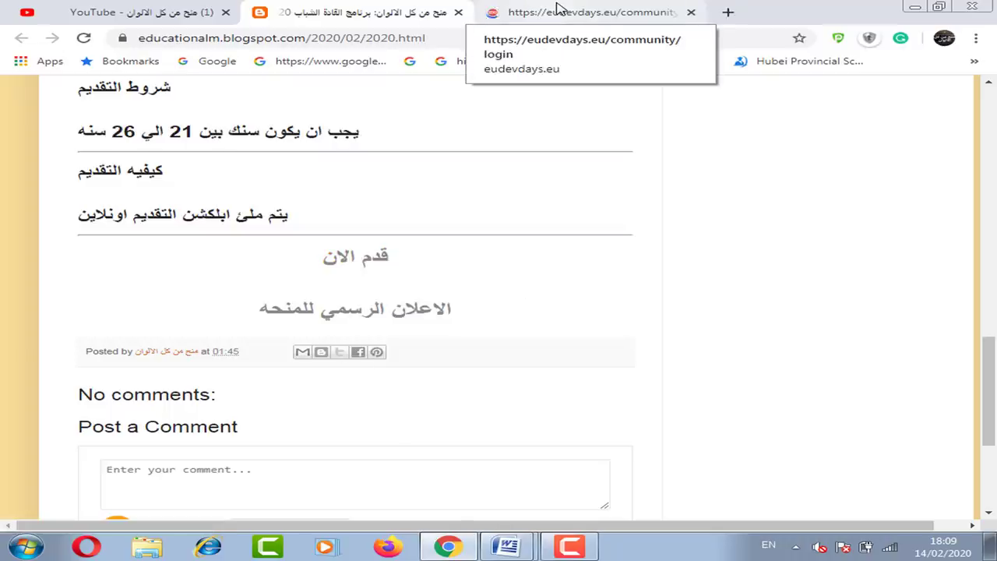
click(556, 9)
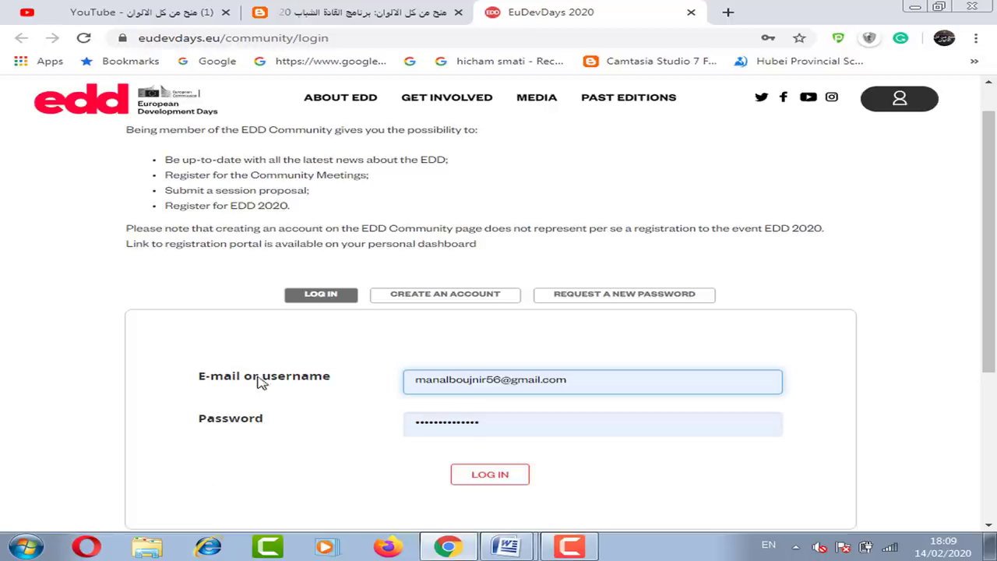
click(448, 296)
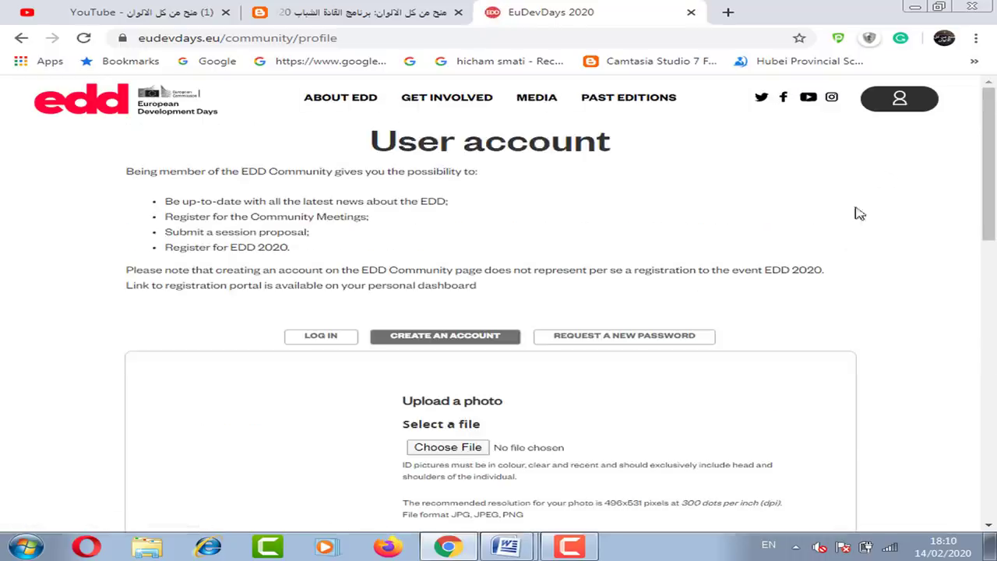
- Examine the account creation form's photo upload requirements and its Gender and Title options
drag(988, 148, 988, 206)
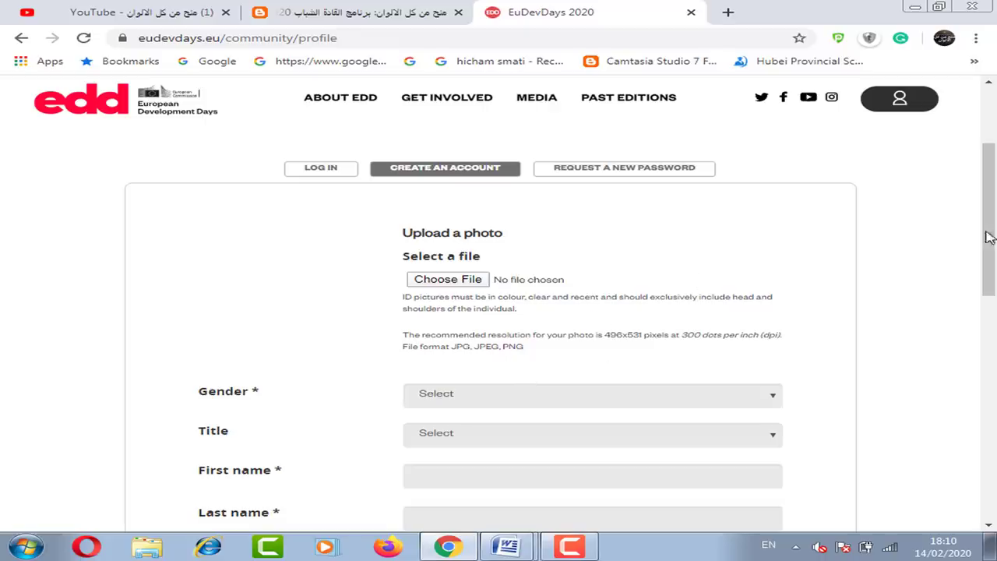
drag(988, 237, 988, 204)
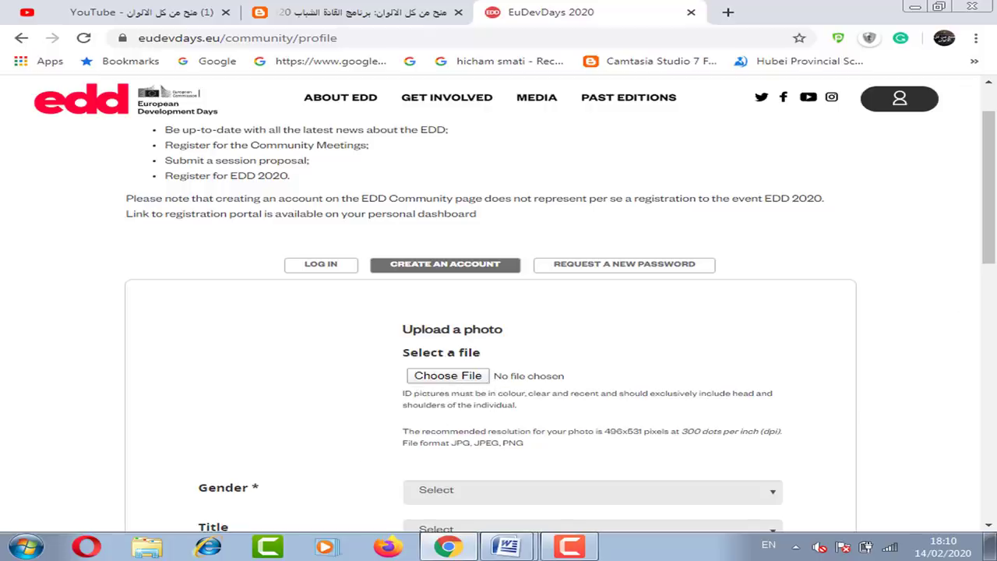
drag(988, 255, 989, 328)
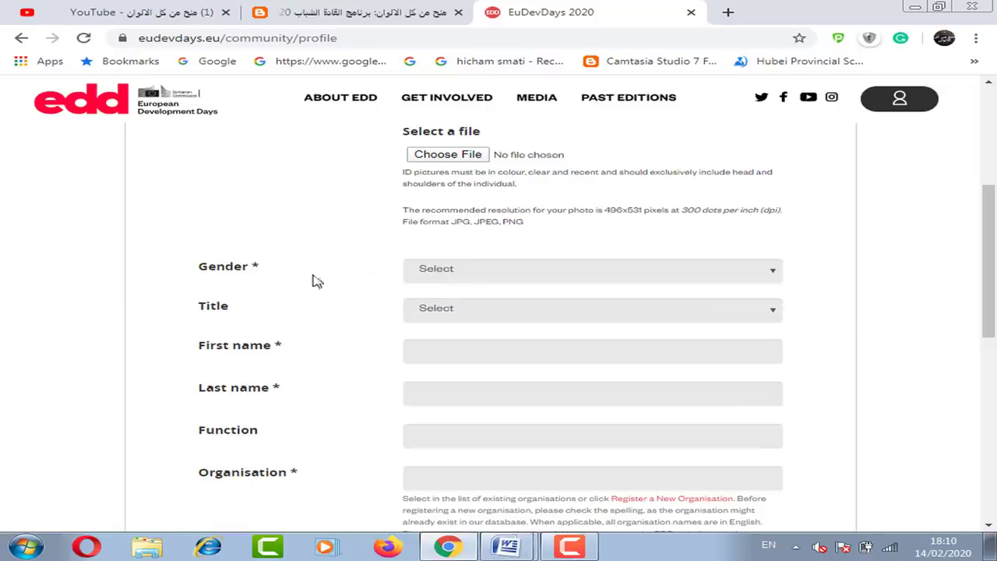
click(471, 273)
click(323, 262)
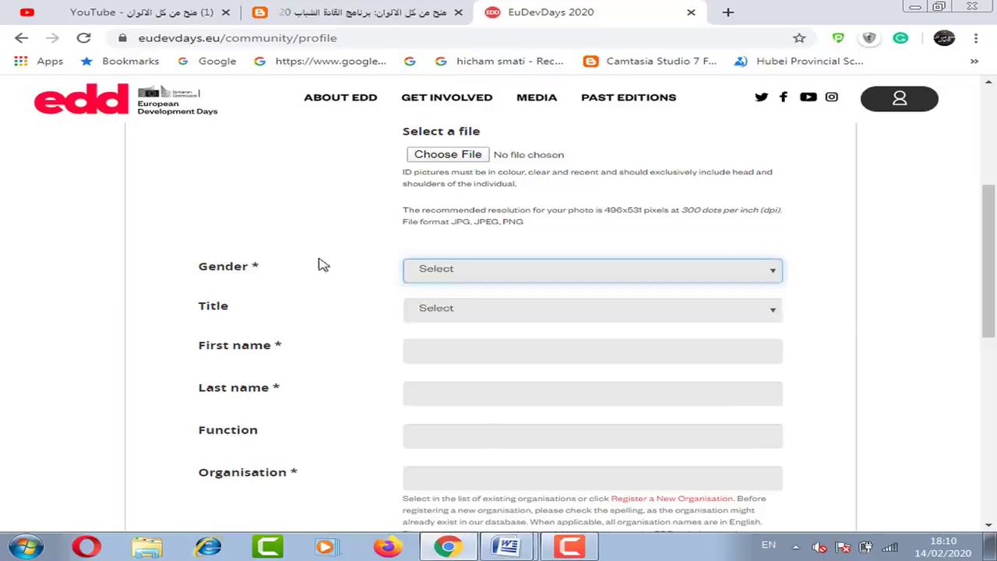
click(479, 308)
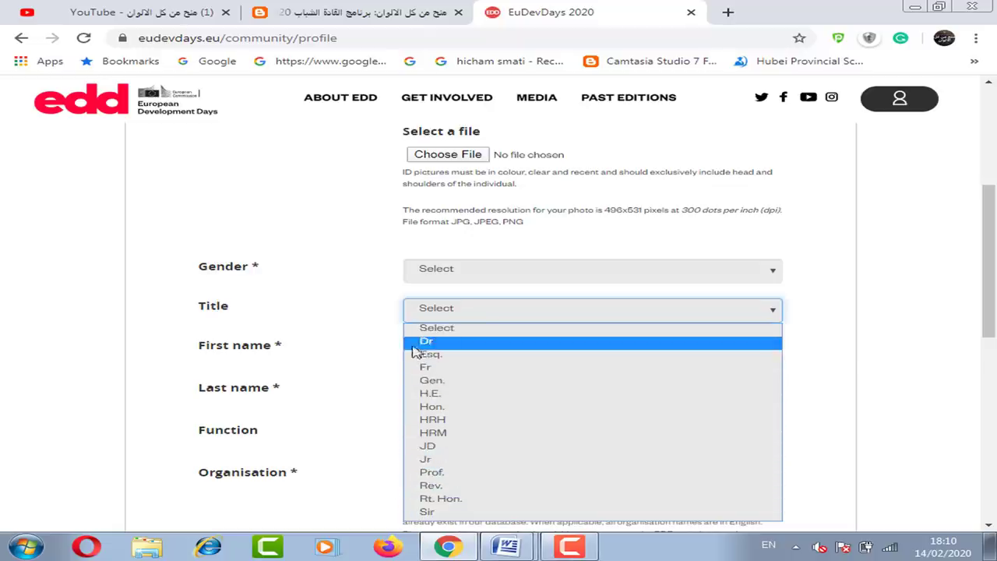
click(367, 306)
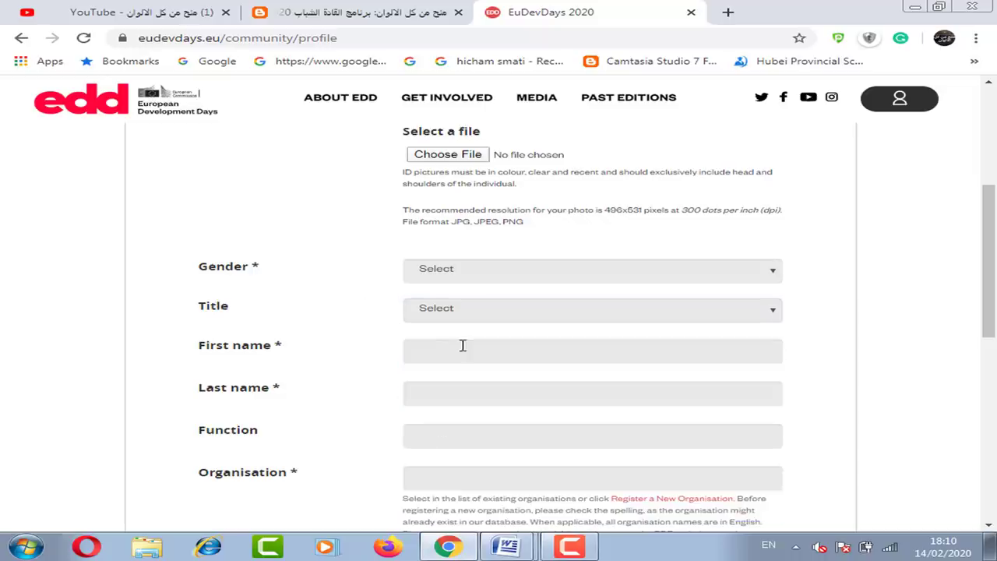
- Review the form's remaining fields, from name, function and organisation to e-mail, nationality and date of birth
scroll(948, 273, down, 2)
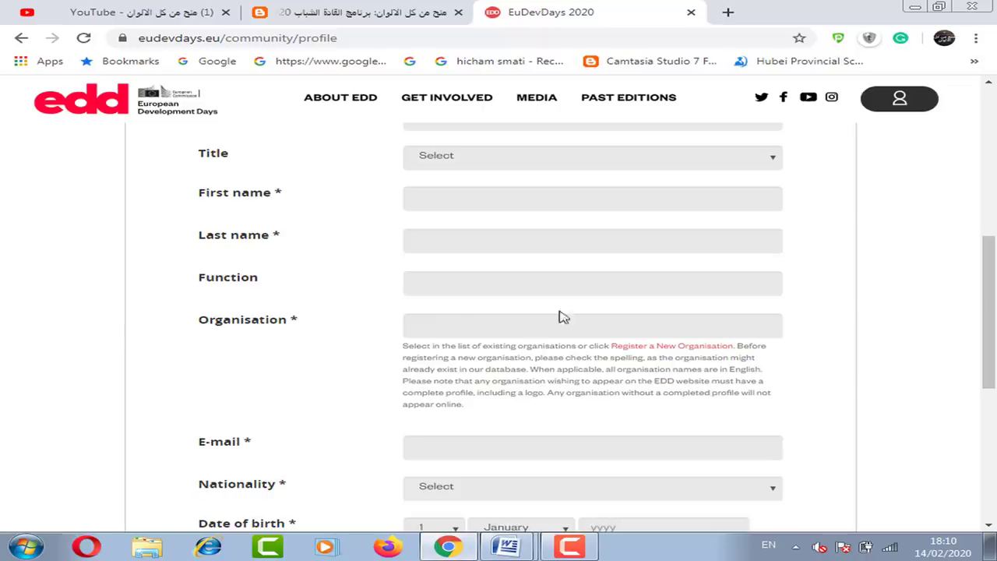
scroll(537, 345, down, 2)
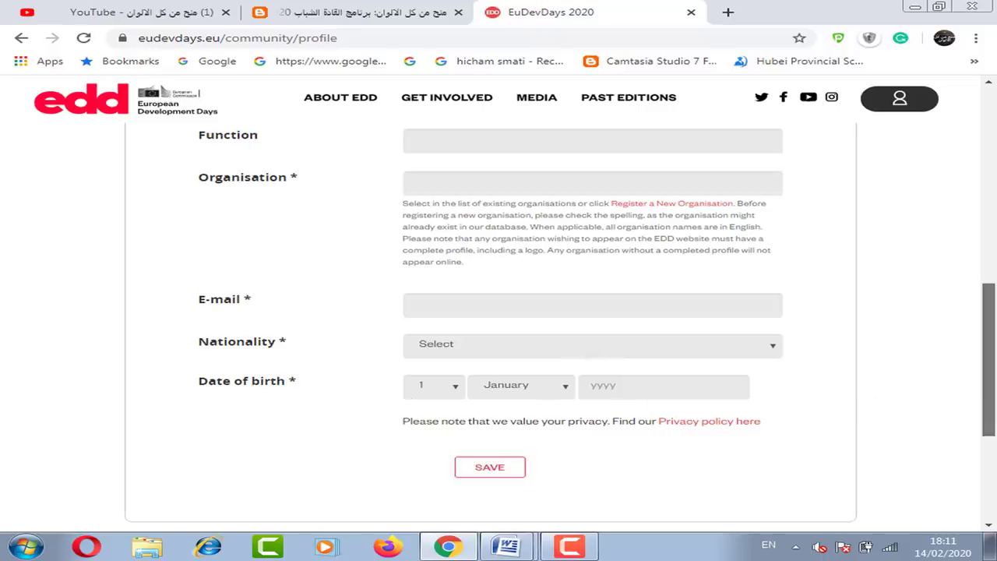
drag(989, 393, 994, 203)
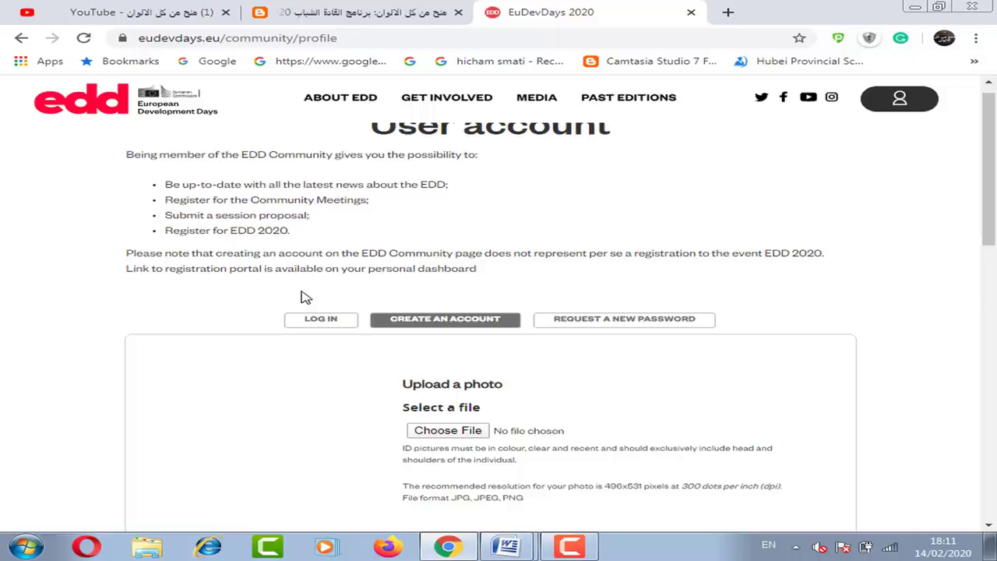
scroll(361, 335, down, 7)
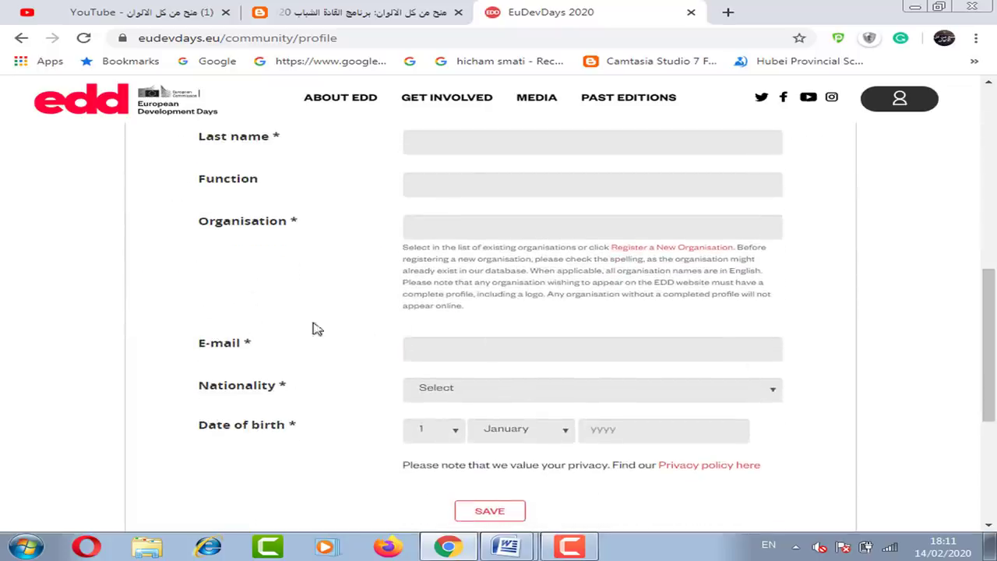
drag(988, 345, 988, 164)
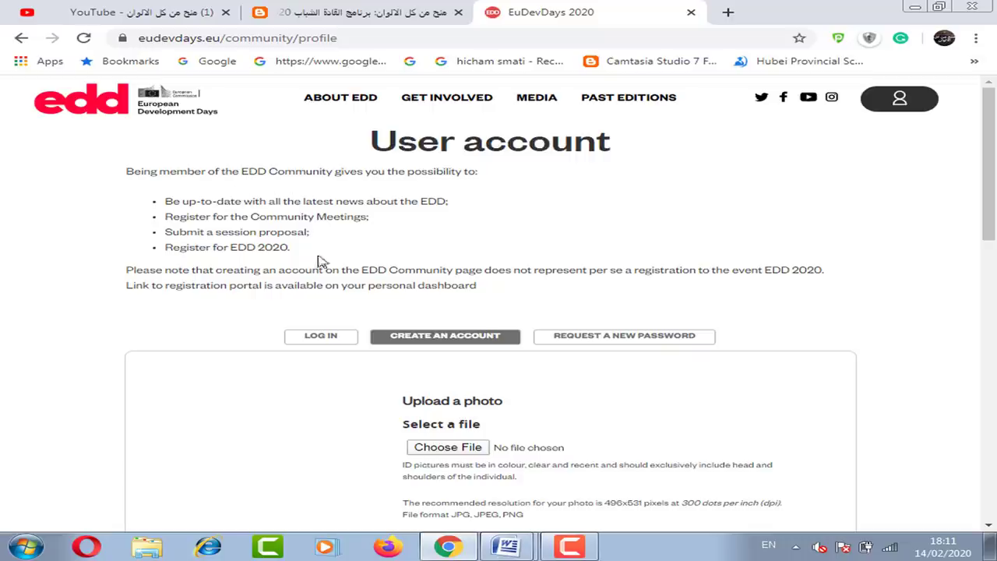
- Switch to the login form and log in to the EDD Community with the saved credentials
click(327, 340)
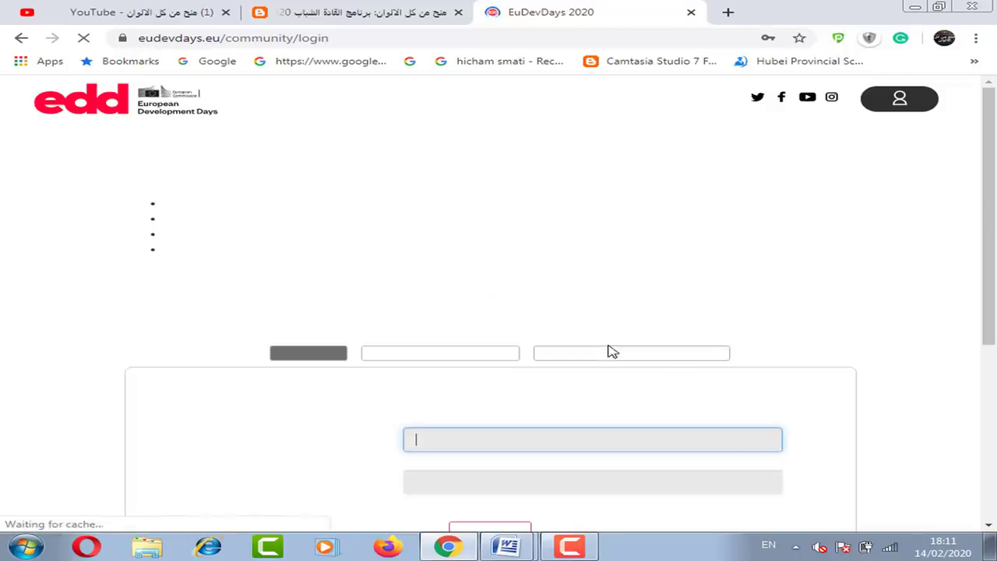
scroll(565, 375, down, 2)
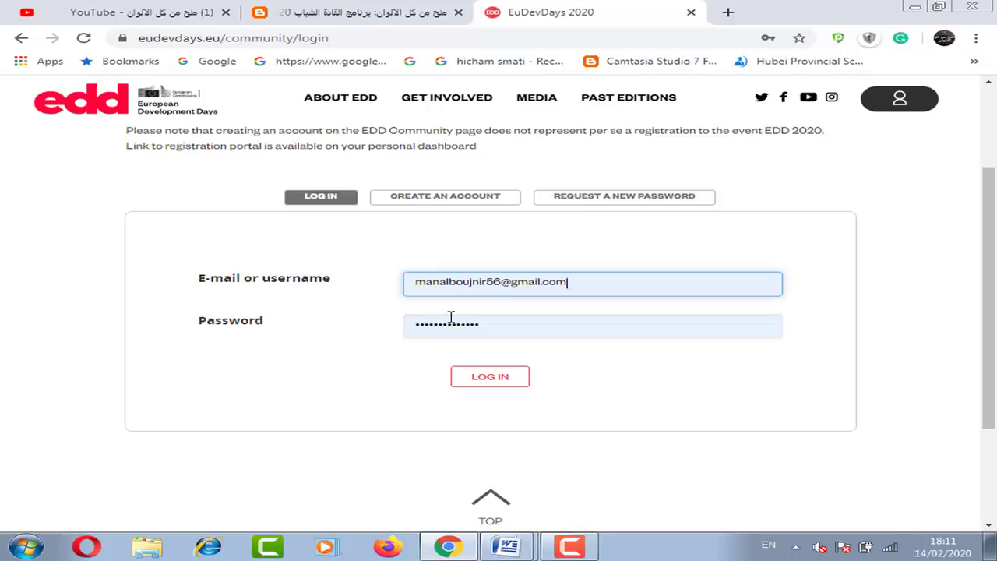
click(510, 380)
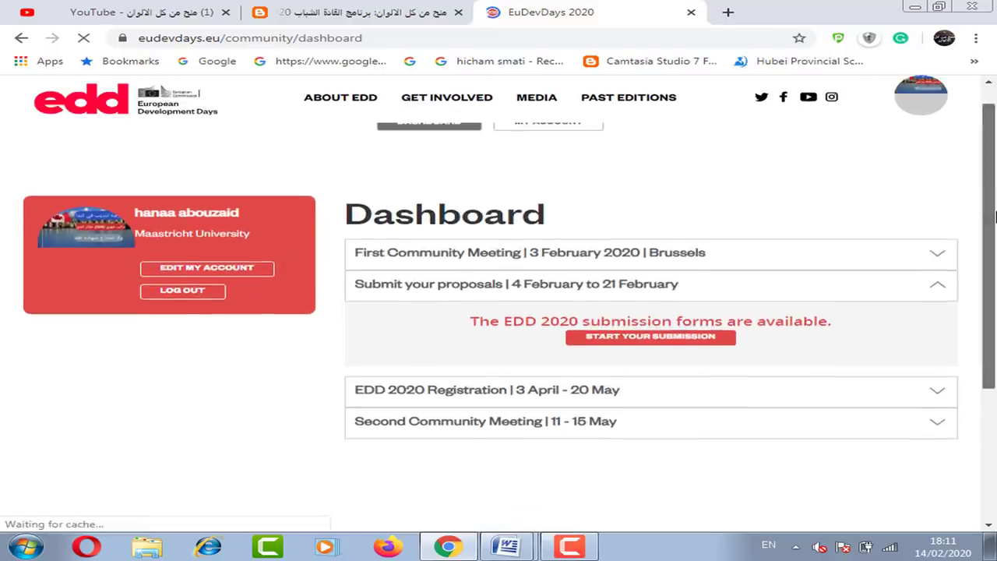
- Start a submission from the dashboard and create a proposal of the type Young Leaders Programme
click(672, 344)
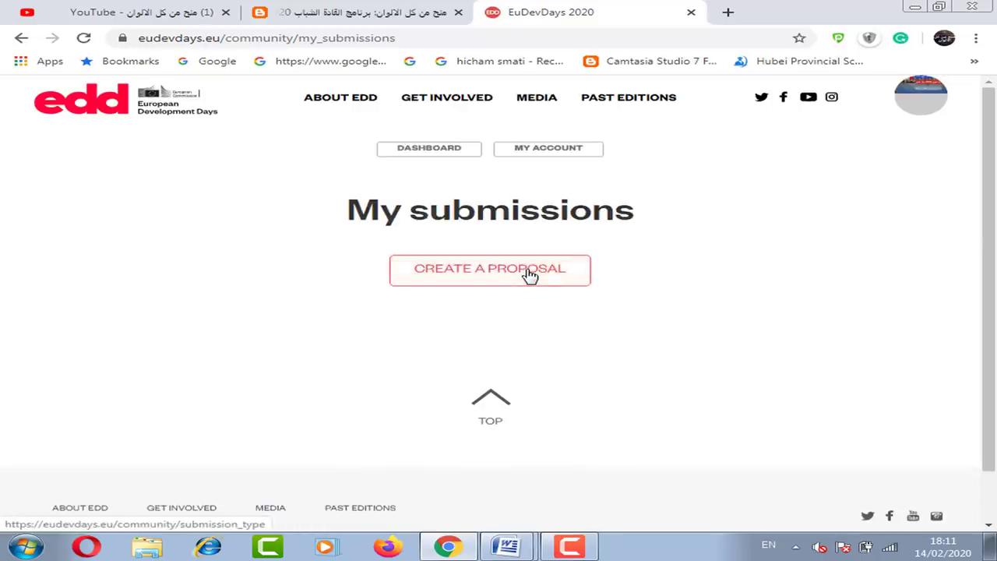
click(529, 274)
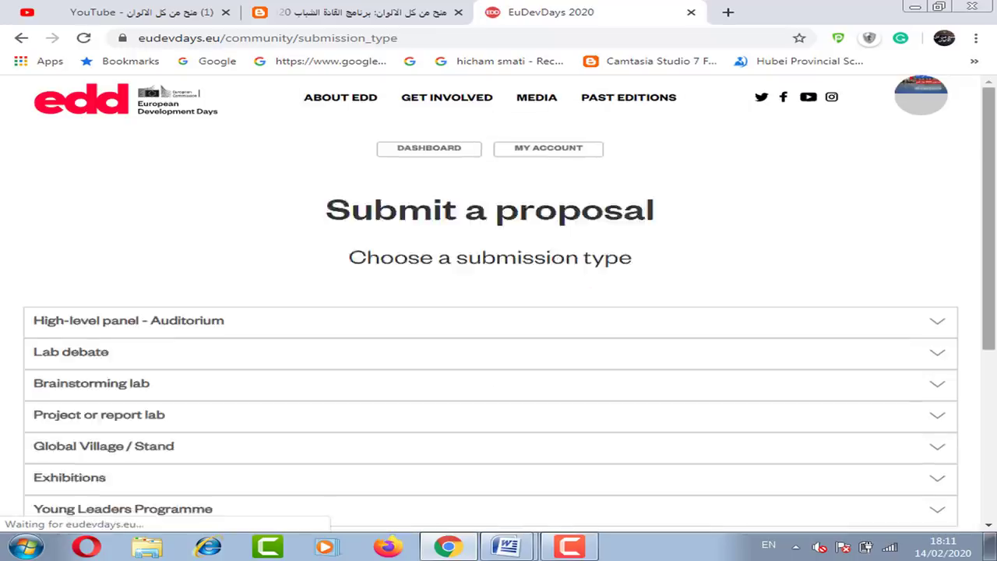
drag(990, 201, 959, 225)
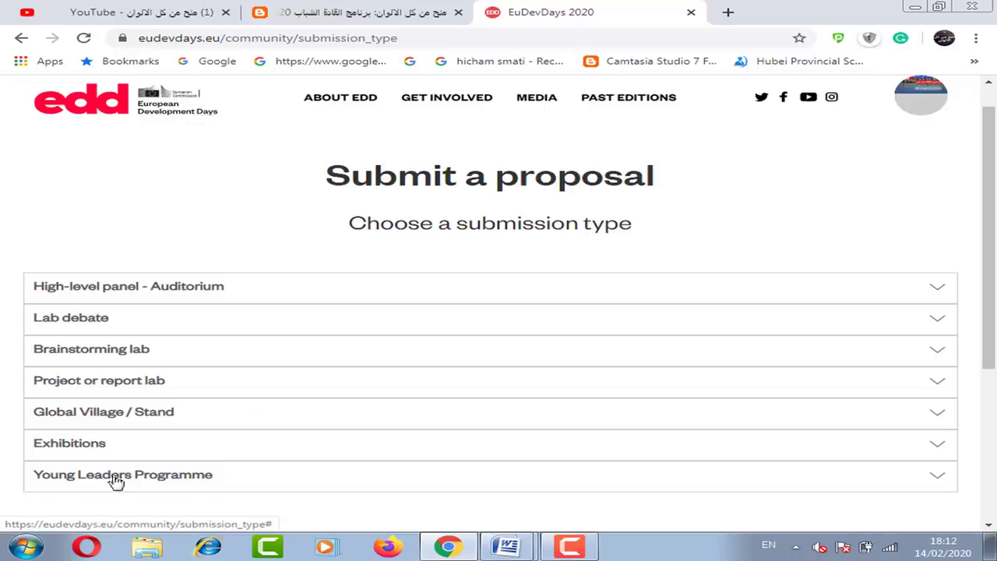
scroll(115, 482, down, 2)
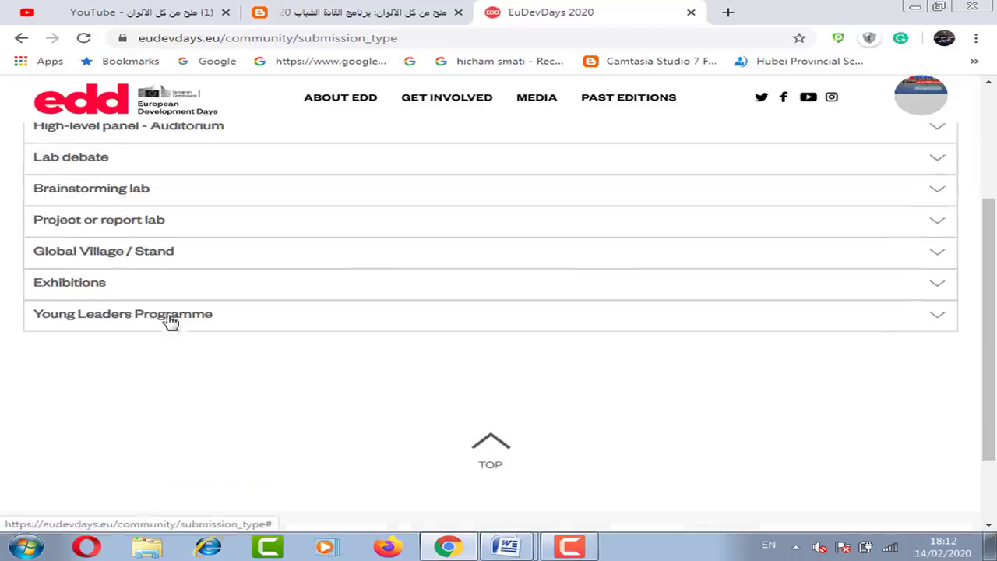
click(123, 313)
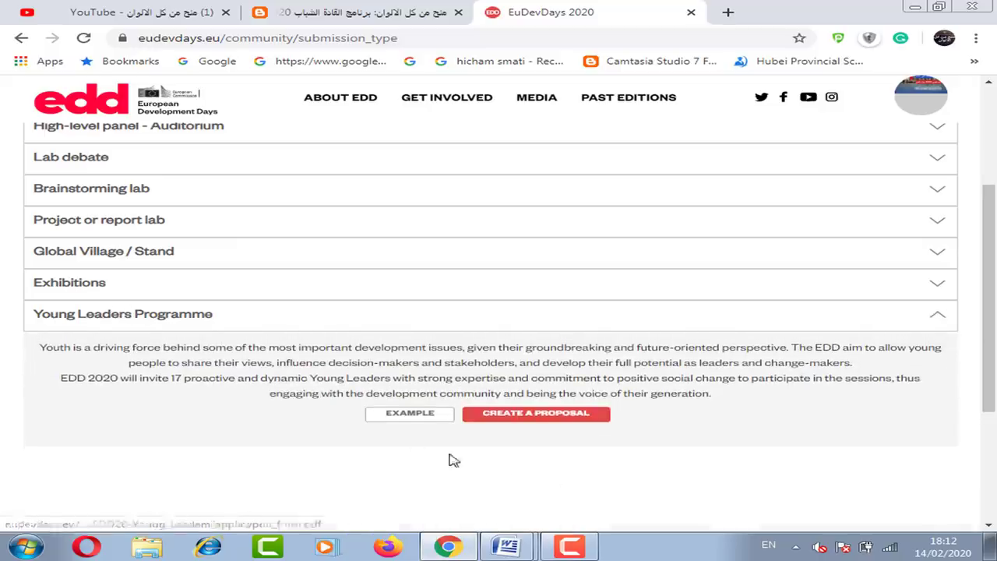
click(555, 421)
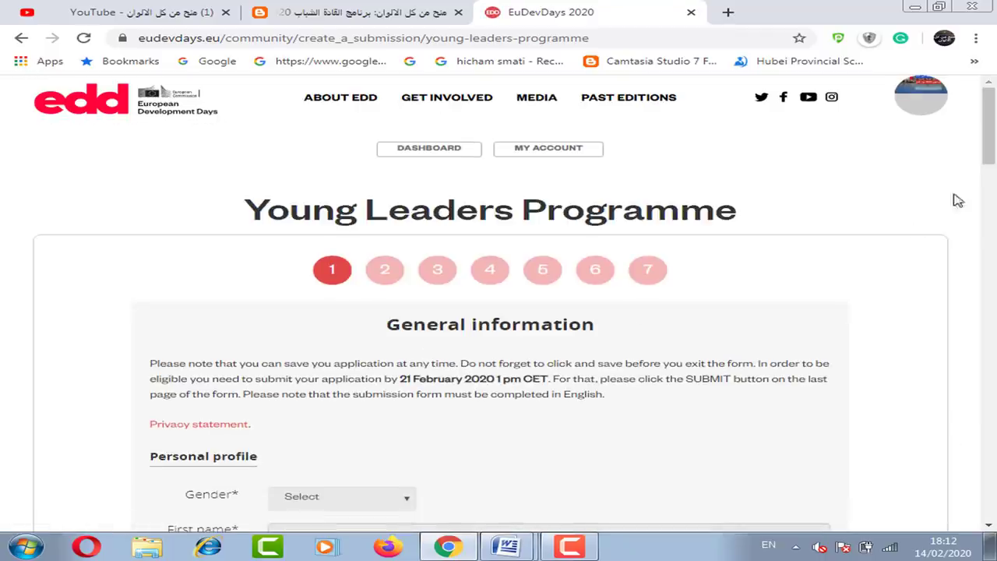
- Read the General information notes on the submission deadline and the first Personal profile fields, from gender to date of birth
drag(987, 130, 987, 150)
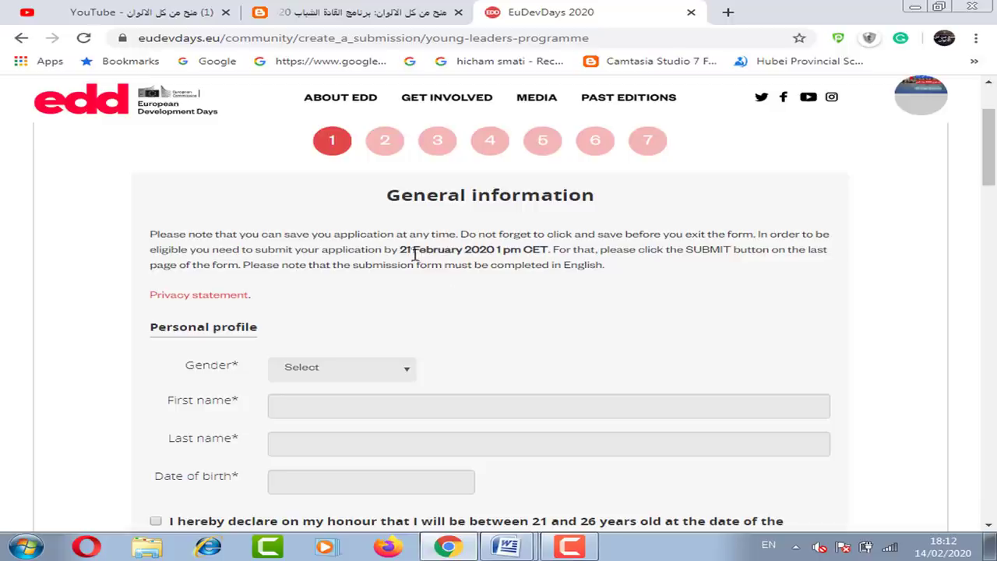
drag(400, 250, 495, 253)
mouse_move(986, 156)
mouse_down()
mouse_move(993, 160)
mouse_move(988, 152)
mouse_up()
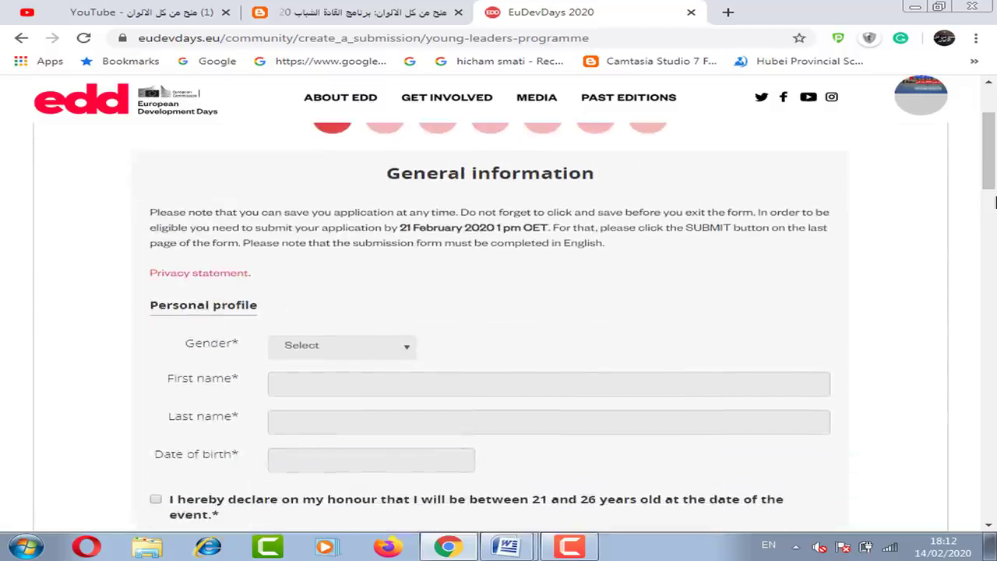
scroll(357, 222, down, 3)
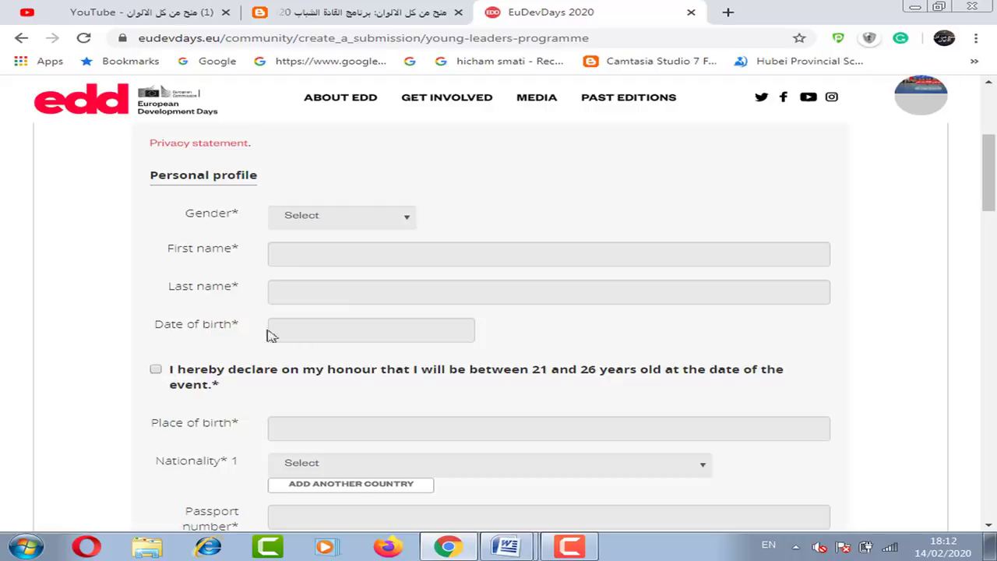
- Review the remaining General information fields, including the CV and photo upload requirements, address details and social media profiles
drag(990, 160, 994, 177)
scroll(614, 178, down, 3)
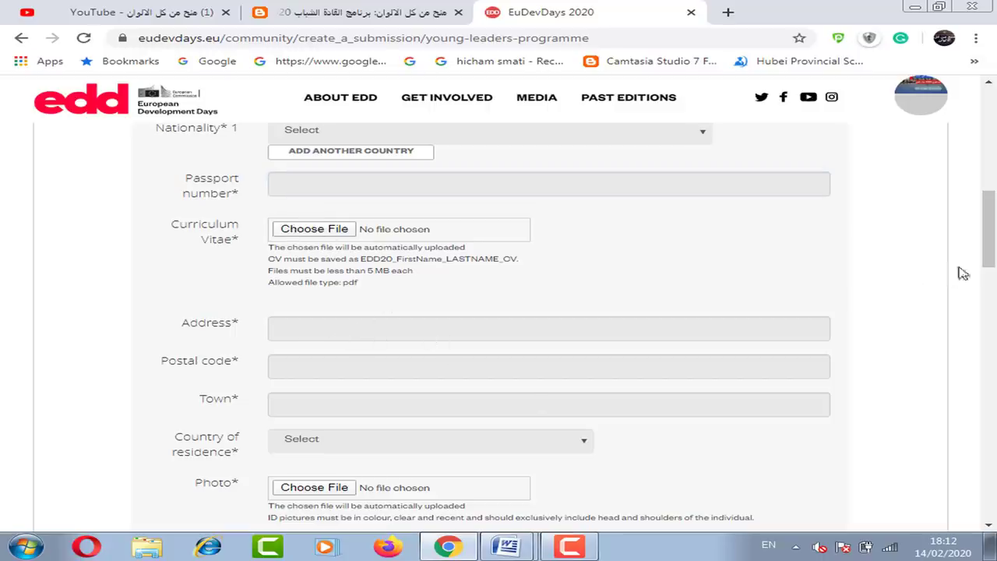
drag(988, 258, 991, 300)
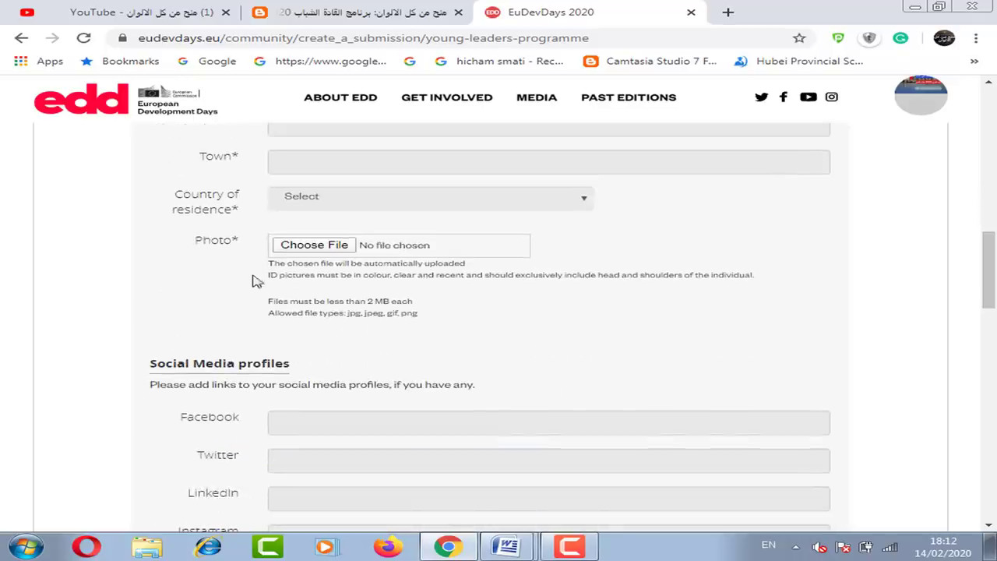
drag(989, 269, 990, 293)
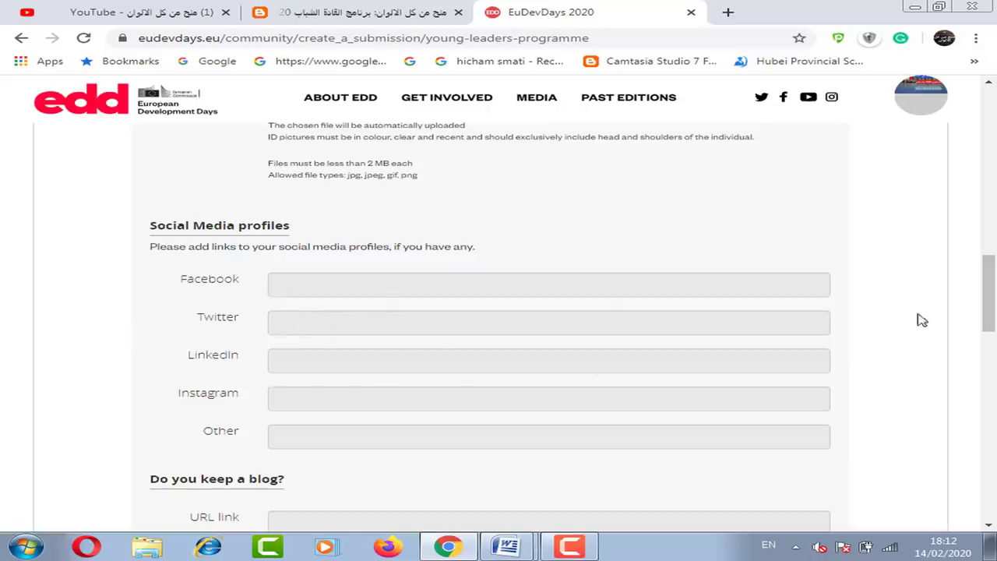
- Examine the list of EDD 2020 topics offered for Topic 1 and the instructions for the Topic interests text
drag(988, 277, 992, 368)
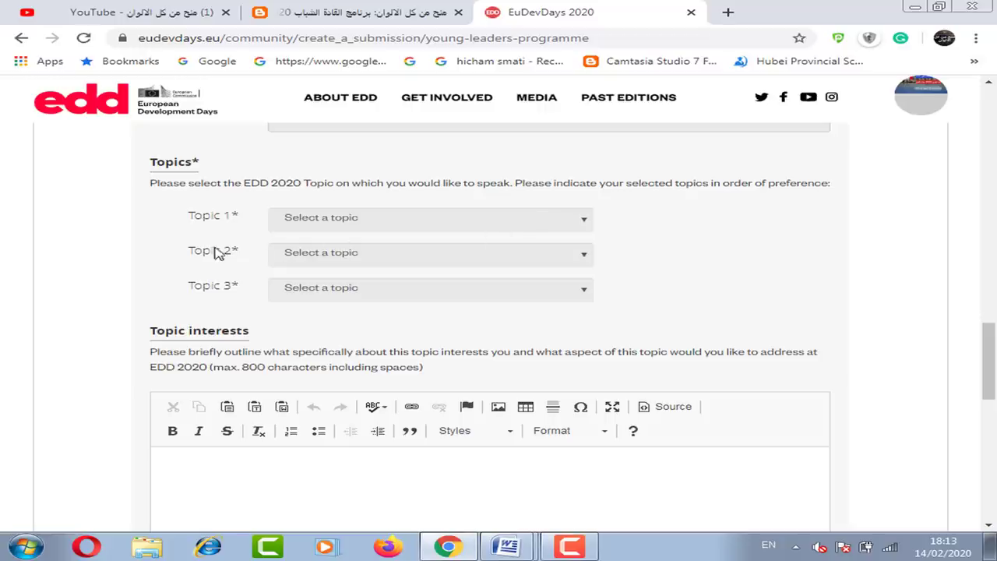
click(336, 220)
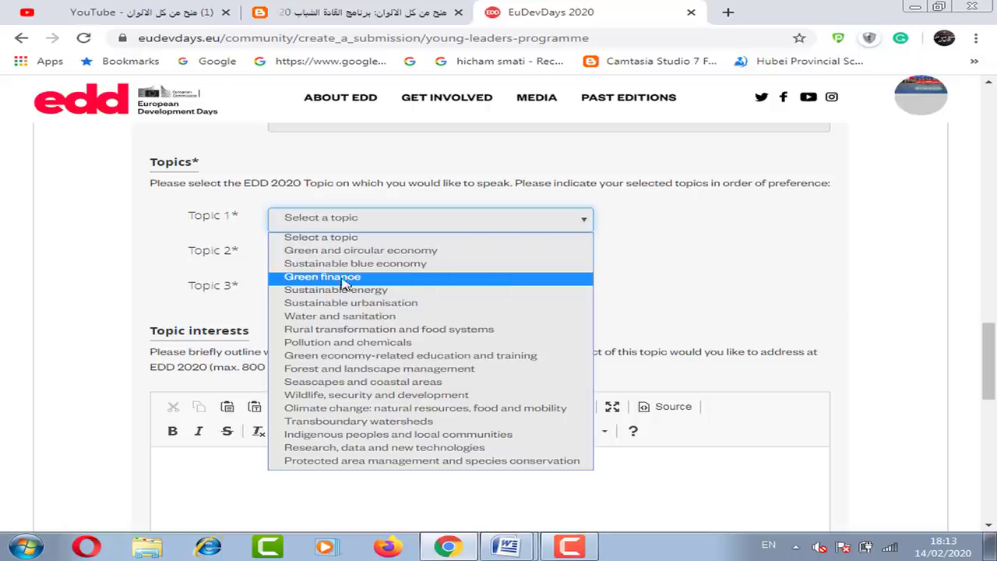
click(687, 281)
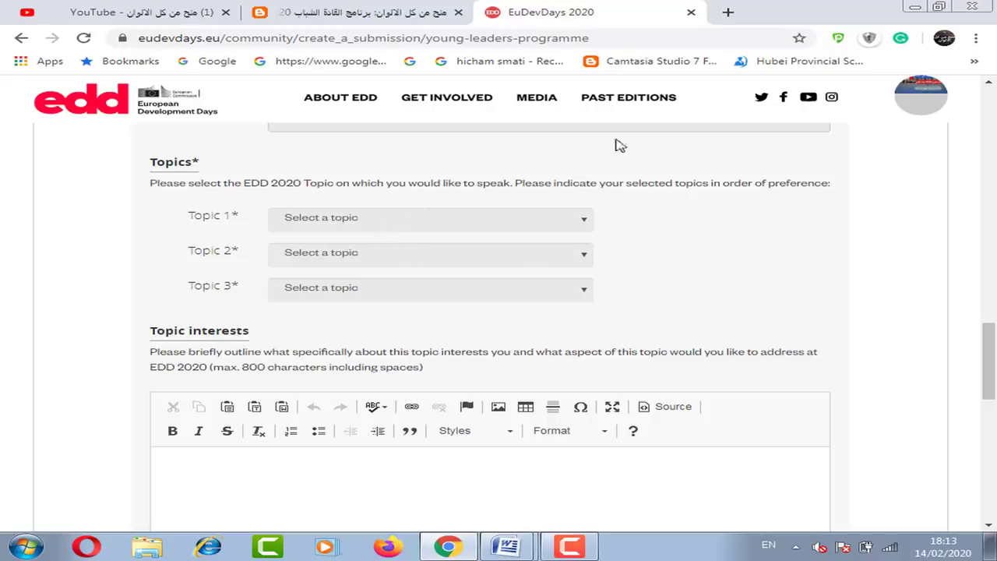
drag(987, 359, 987, 378)
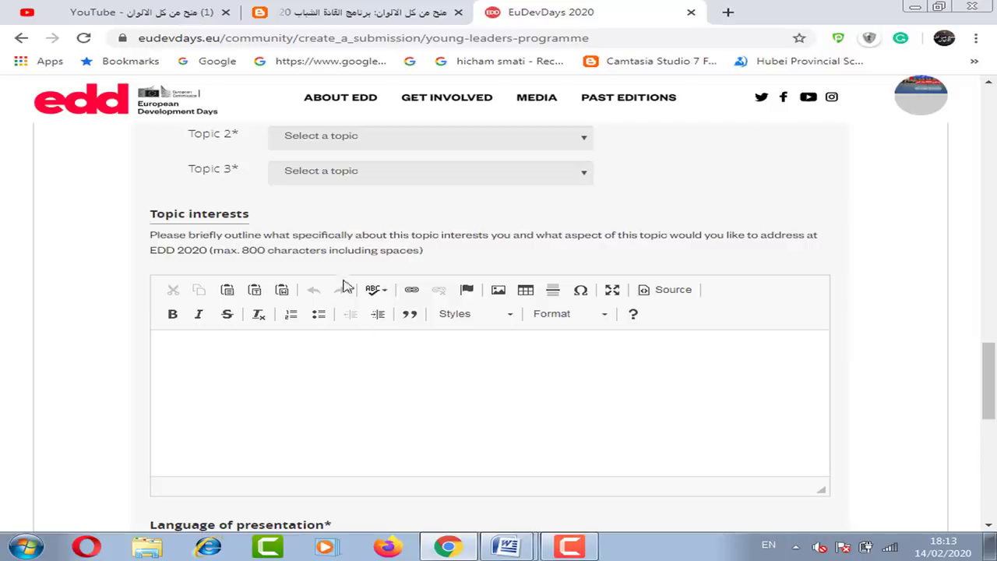
drag(989, 360, 989, 338)
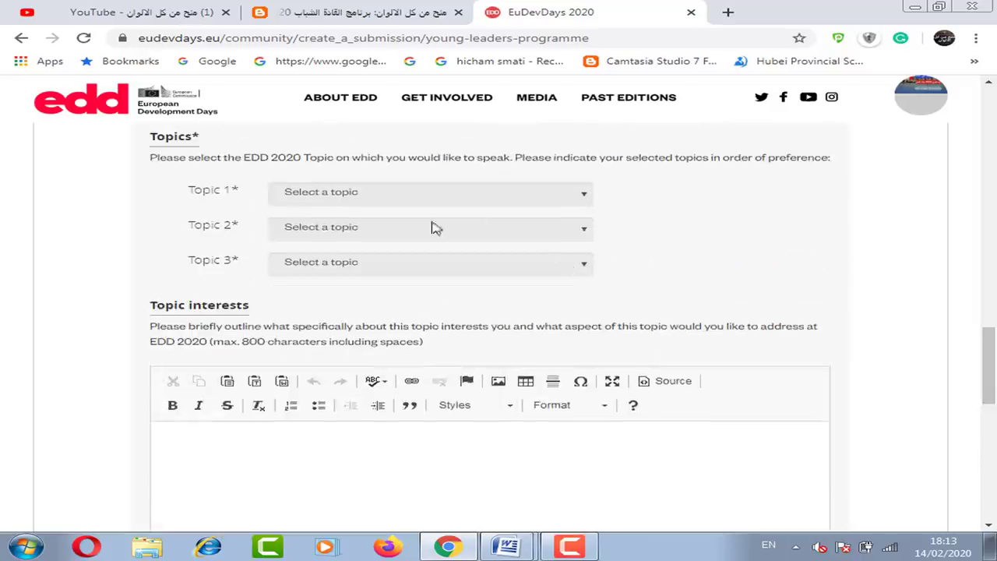
drag(159, 328, 492, 329)
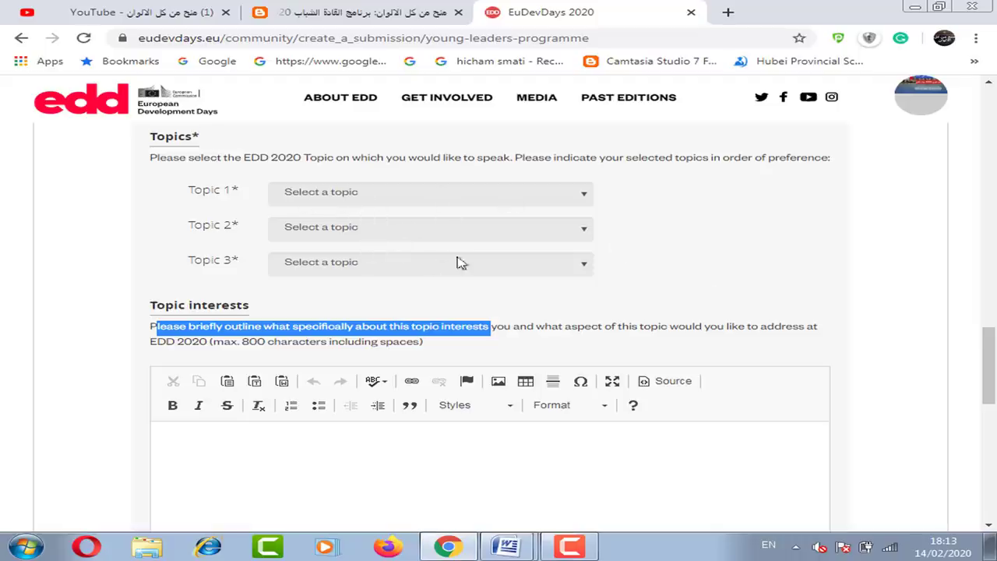
scroll(693, 371, down, 2)
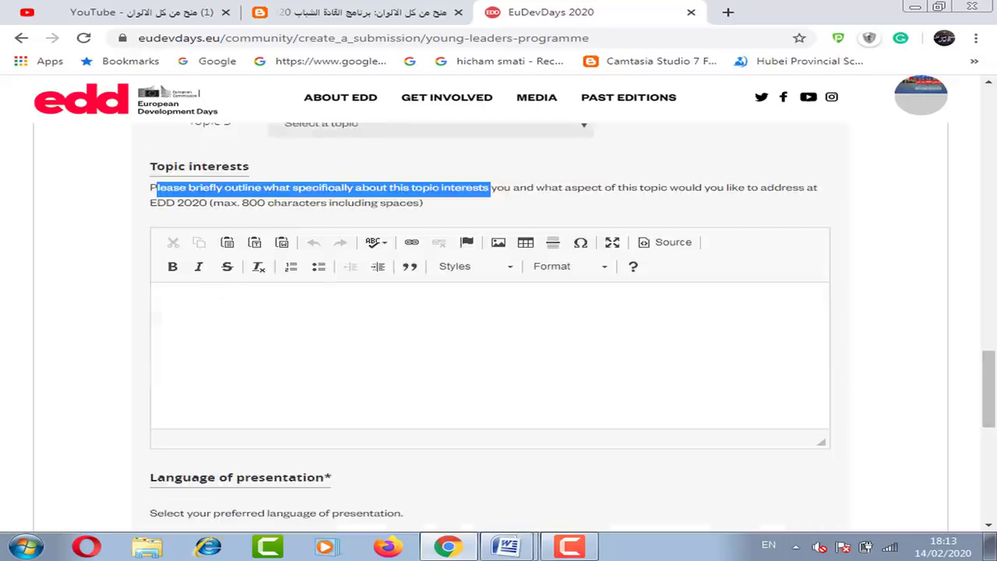
- Try out the English, French and Spanish options under Language of presentation and clear them again
scroll(231, 315, down, 4)
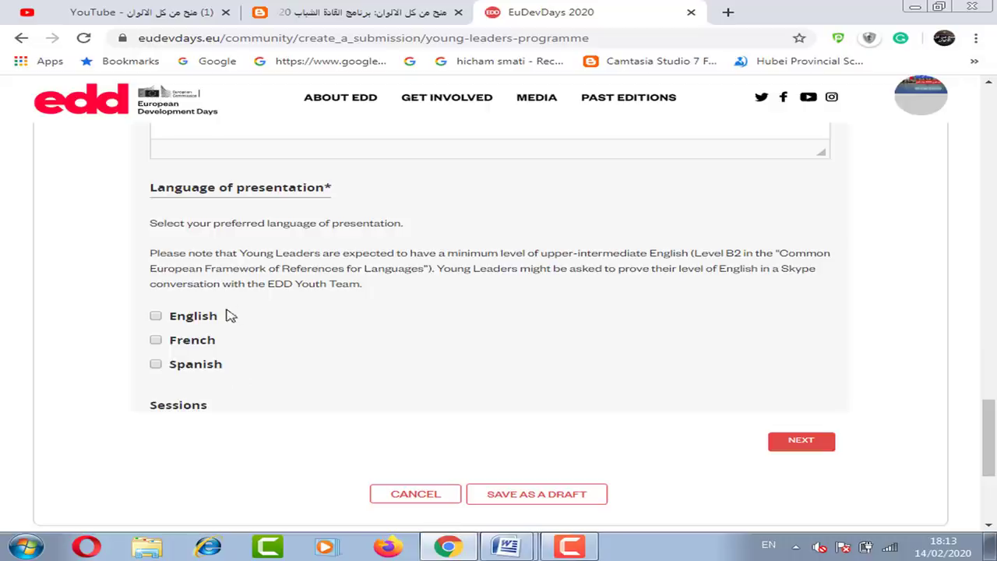
click(155, 317)
click(156, 340)
click(156, 364)
click(154, 315)
click(155, 315)
click(155, 315)
click(156, 340)
click(157, 363)
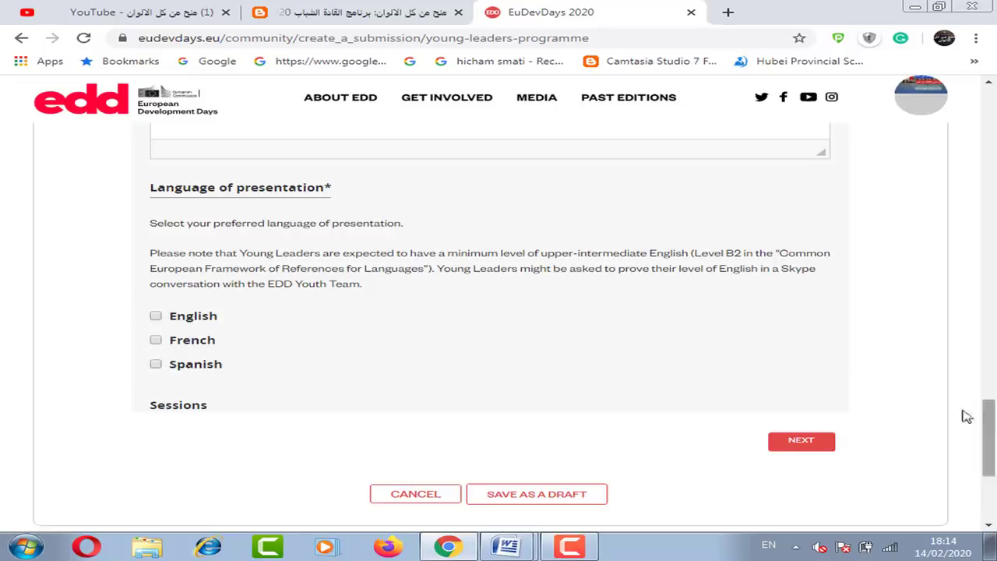
- Open section 2, Video, of the application and read the length, content and YouTube upload requirements
scroll(821, 194, up, 20)
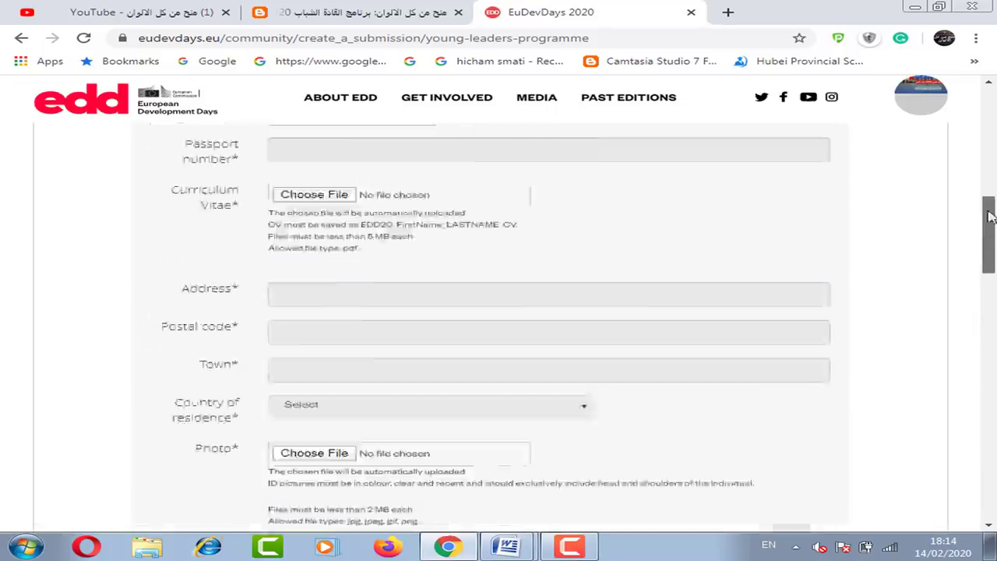
click(385, 264)
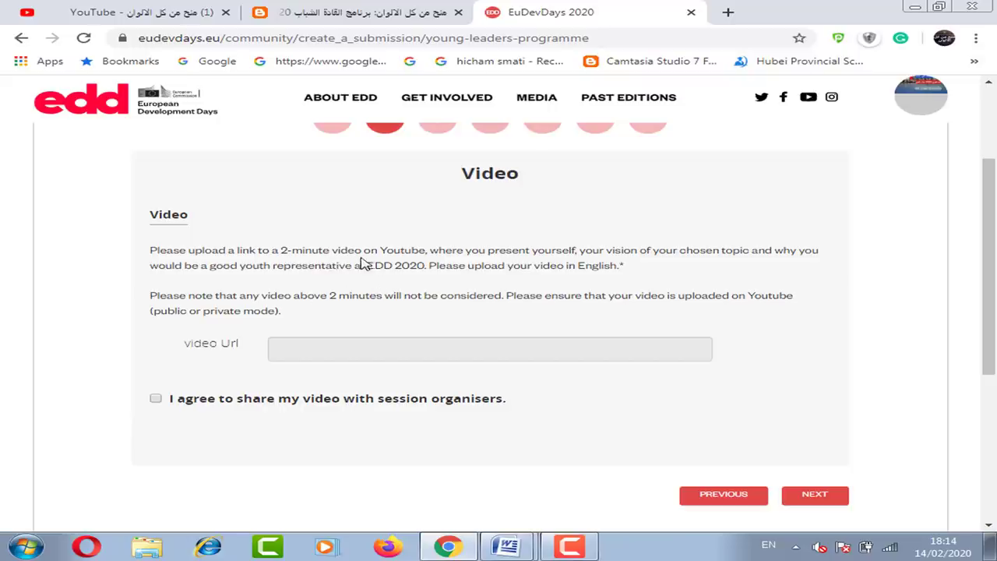
drag(279, 252, 330, 252)
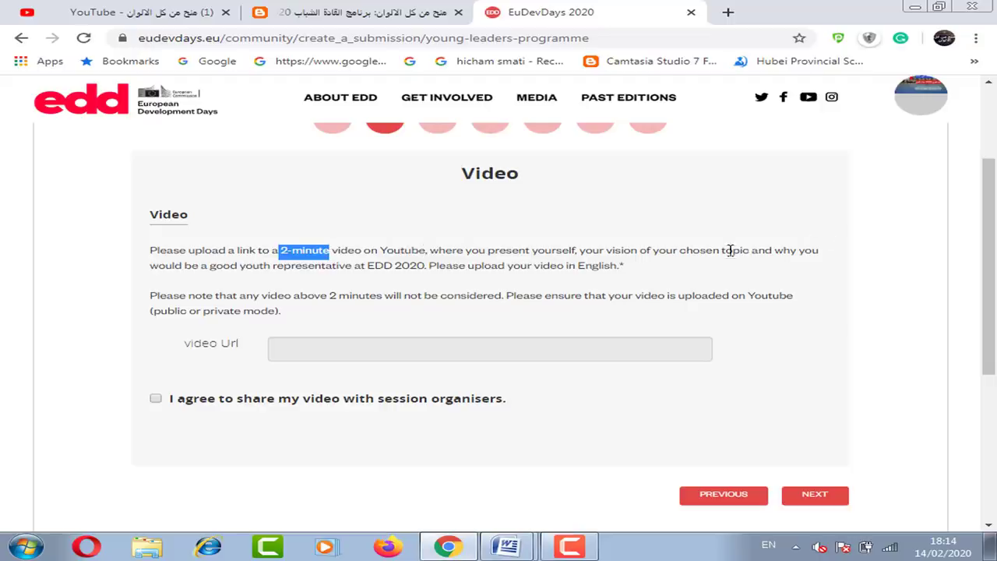
drag(605, 250, 824, 261)
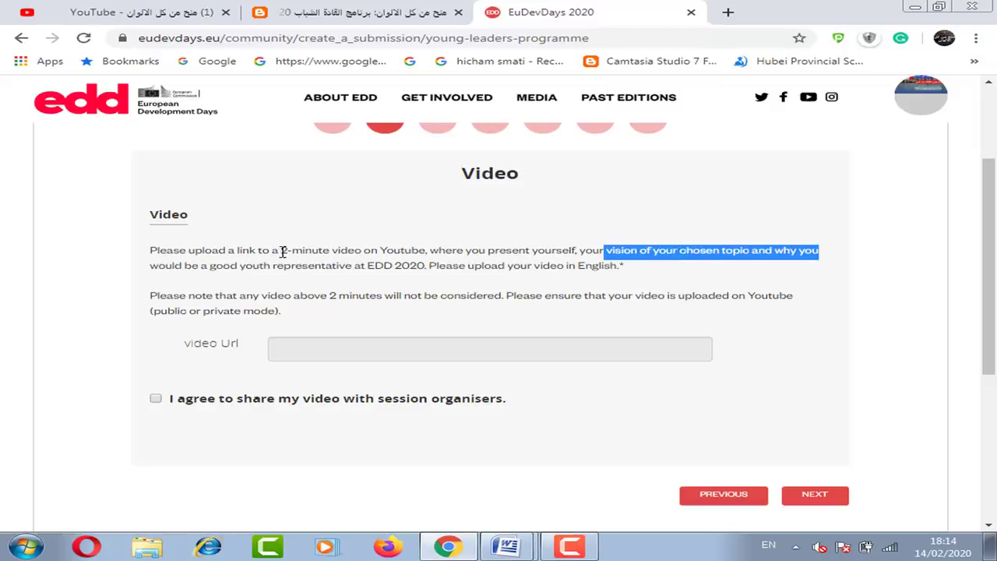
drag(281, 251, 312, 251)
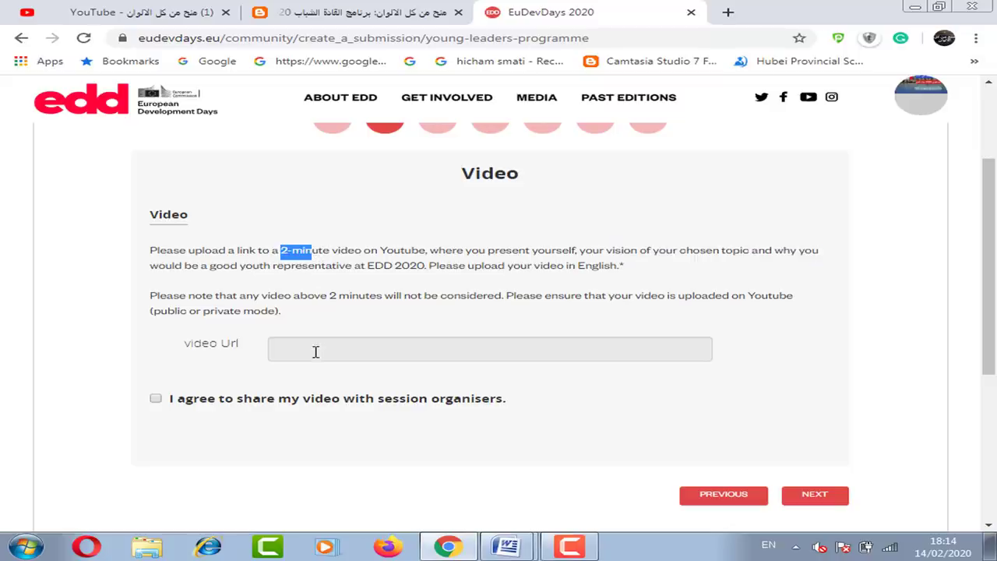
click(176, 362)
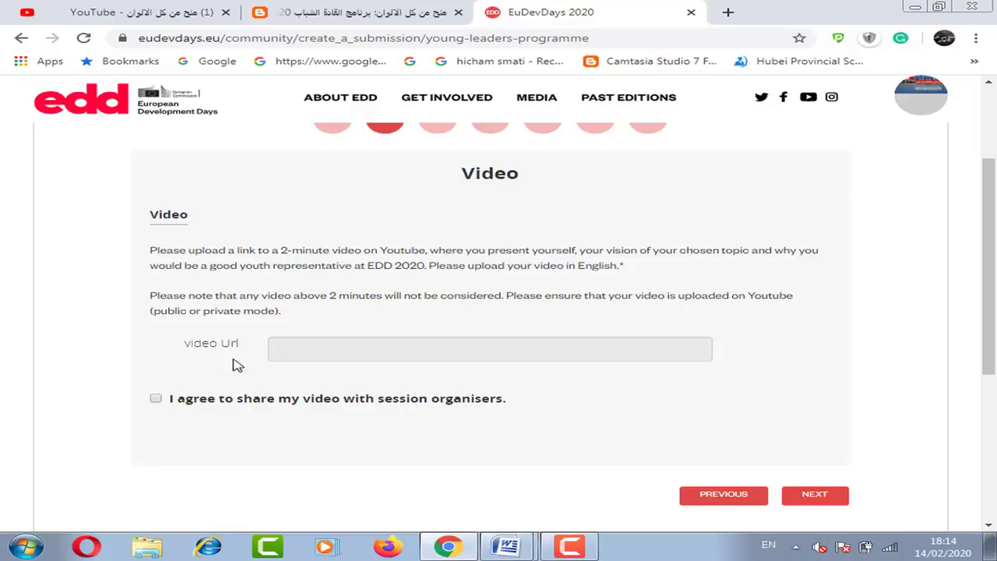
- Open section 3, Representation, and read what the Representative explanation must cover
mouse_move(990, 237)
mouse_down()
mouse_move(990, 227)
mouse_move(992, 281)
mouse_move(991, 226)
mouse_up()
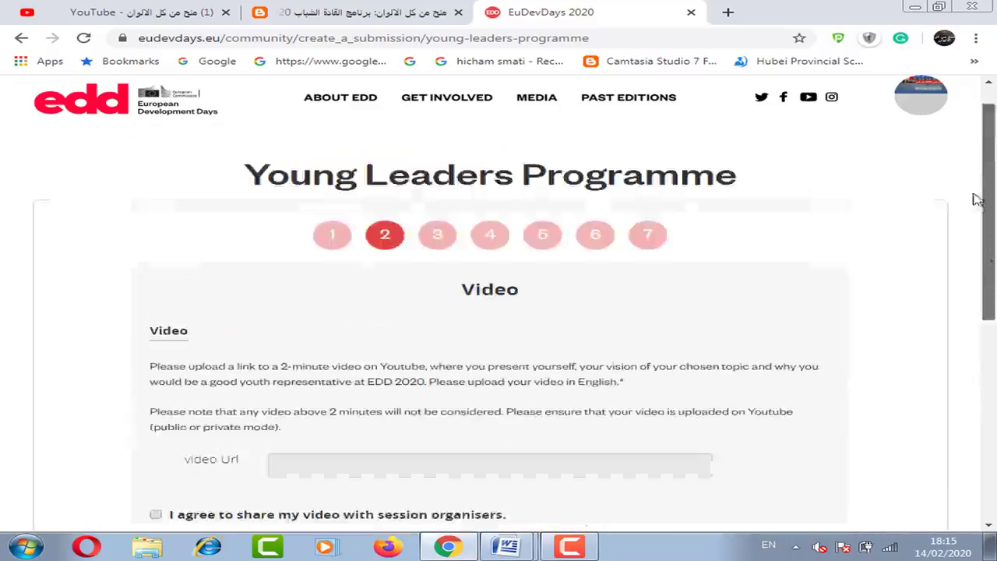
click(437, 234)
scroll(499, 328, down, 2)
scroll(498, 327, up, 1)
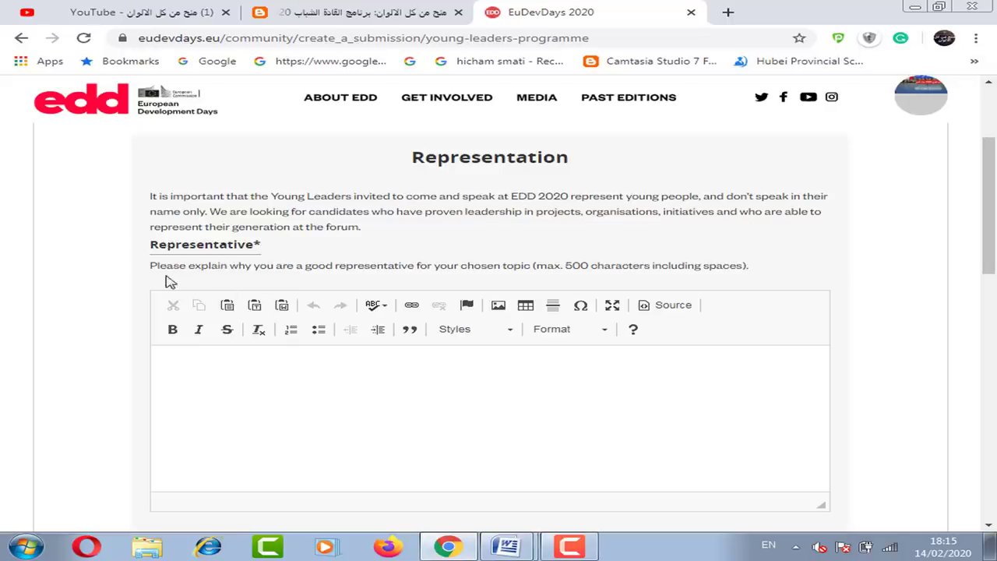
drag(238, 266, 512, 269)
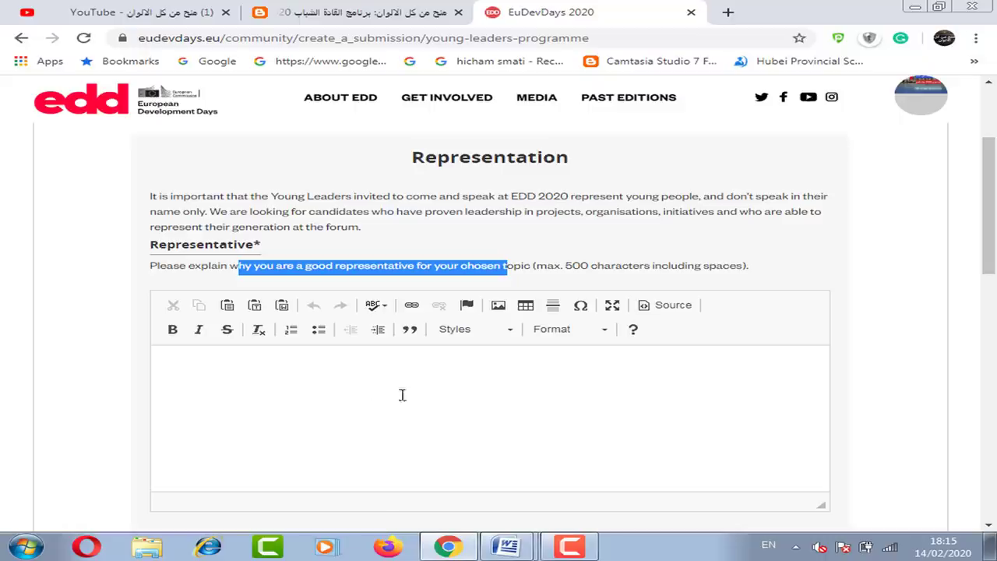
- Review the Representation section's fields for the represented project or organisation, the applicant's role and the reference letter upload
drag(989, 252, 993, 356)
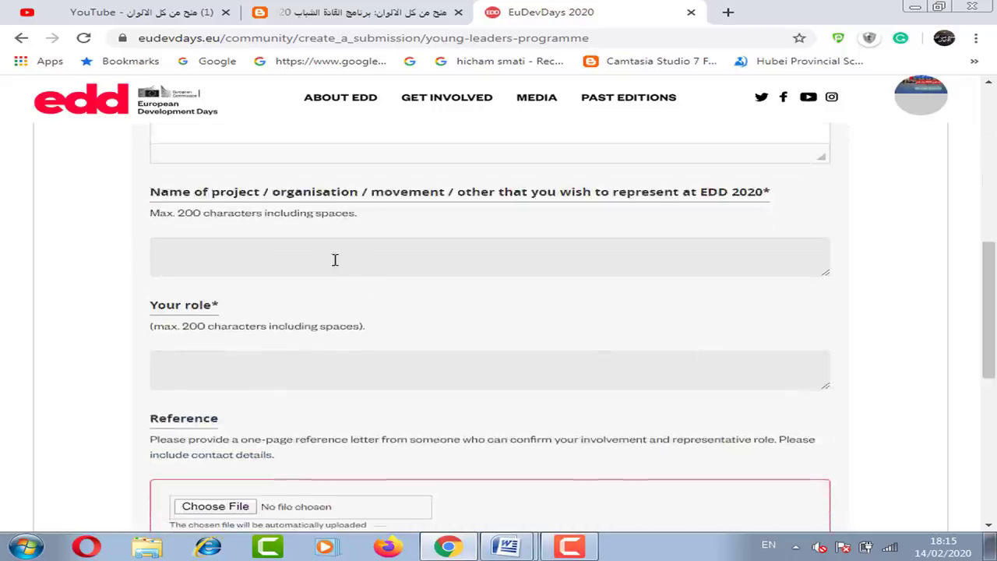
scroll(989, 312, up, 4)
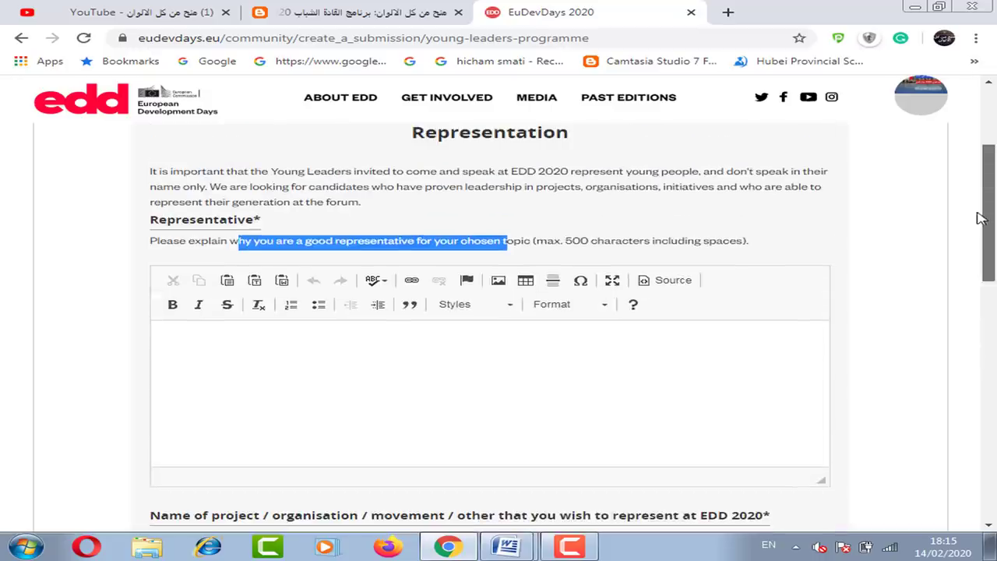
scroll(623, 254, down, 4)
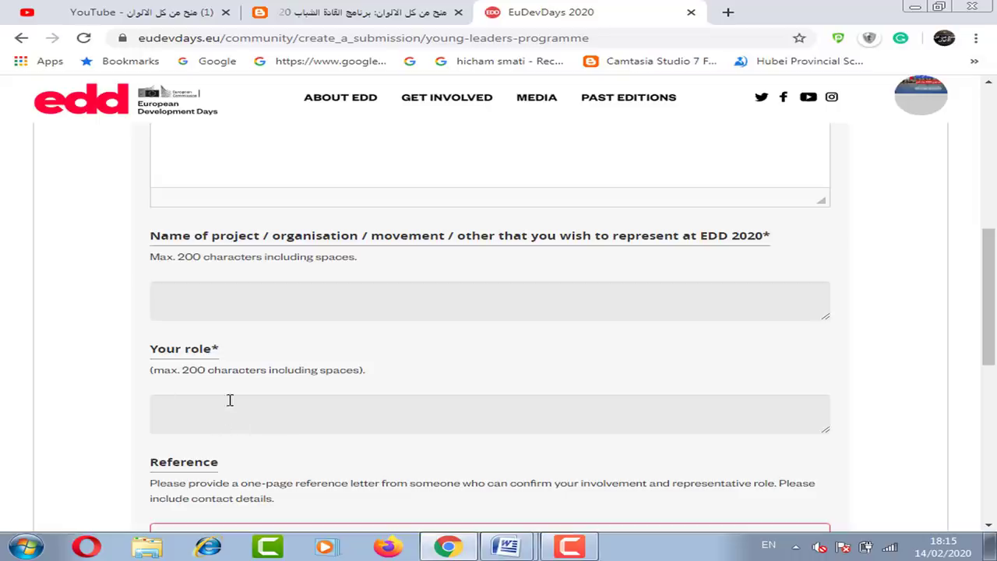
scroll(987, 310, up, 4)
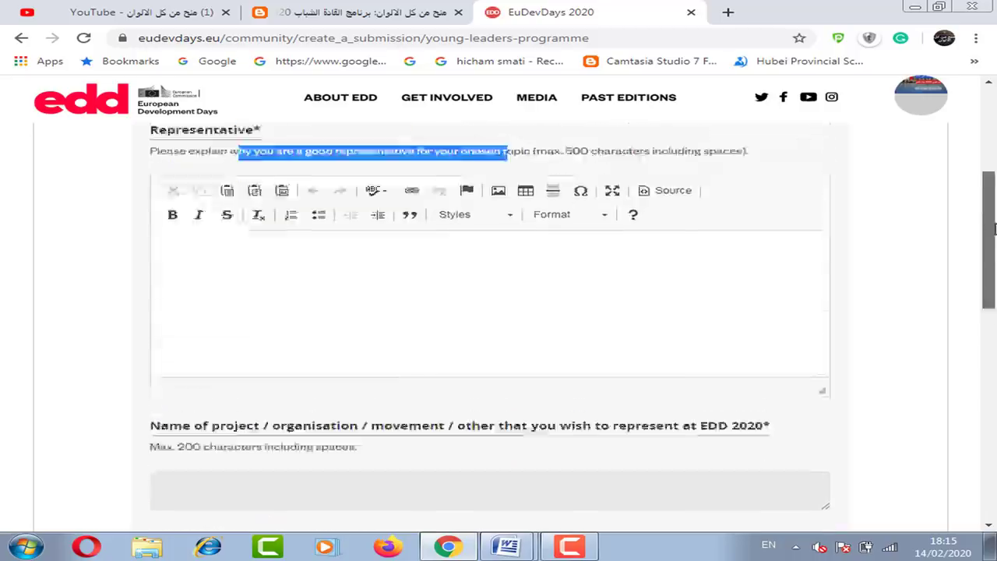
click(382, 251)
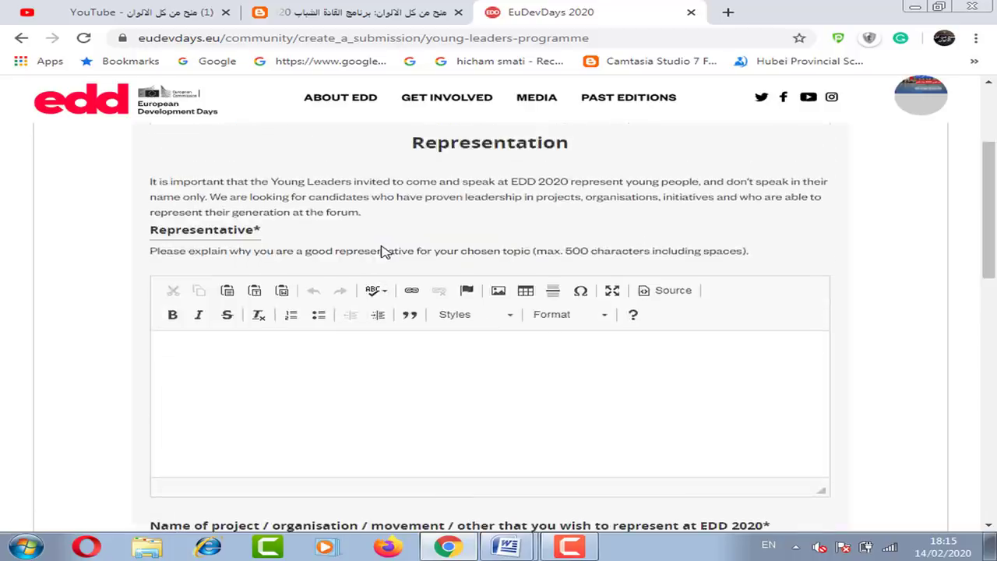
scroll(996, 212, down, 4)
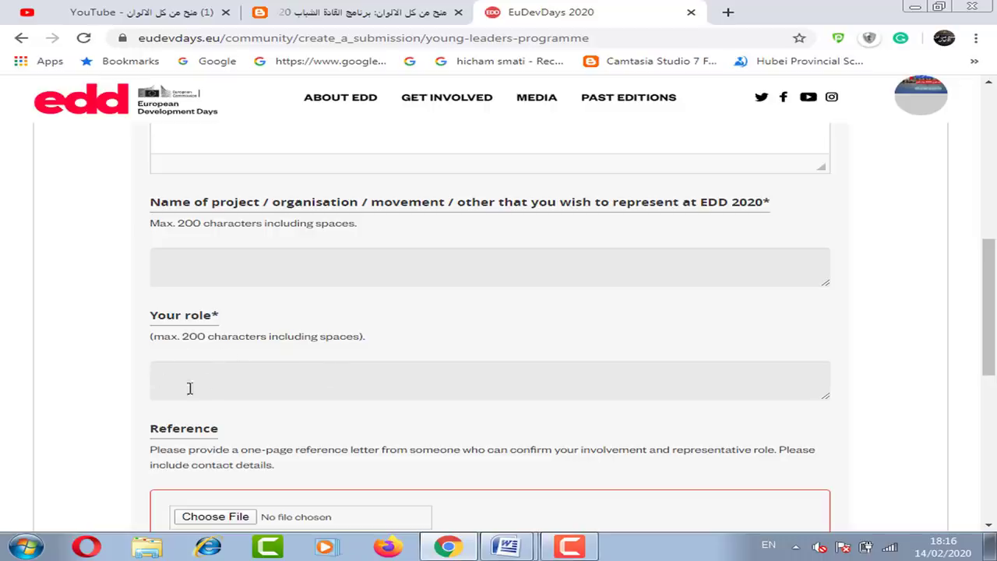
scroll(952, 349, down, 3)
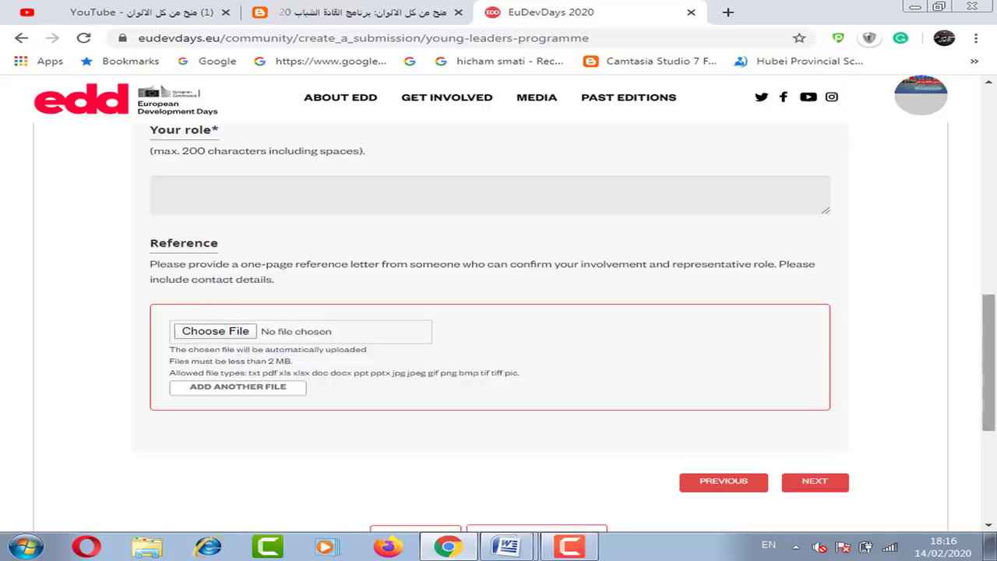
- Open section 4, Your experience, and read the Public Speaking Skills question and its instructions
drag(988, 363, 993, 206)
click(498, 258)
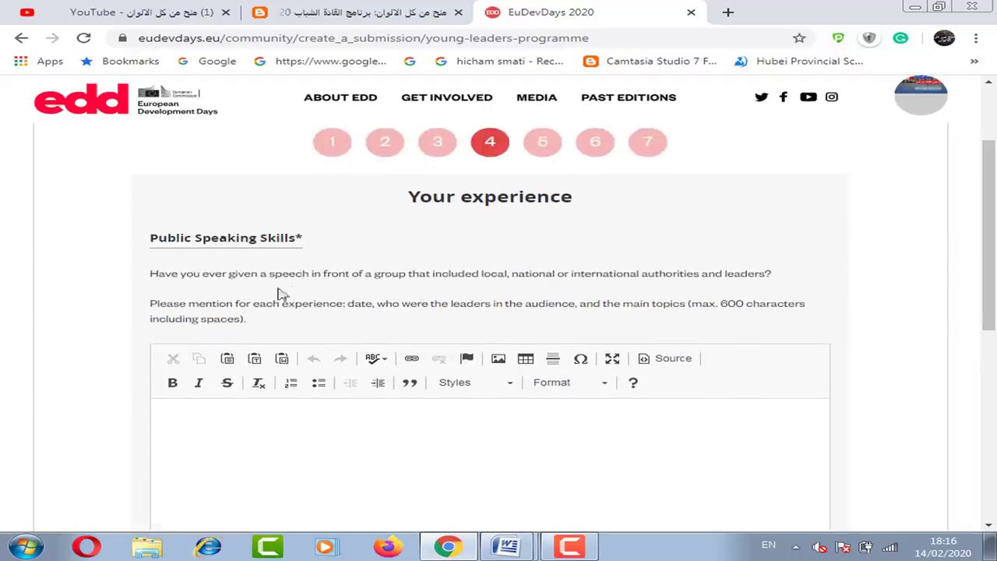
drag(158, 274, 421, 271)
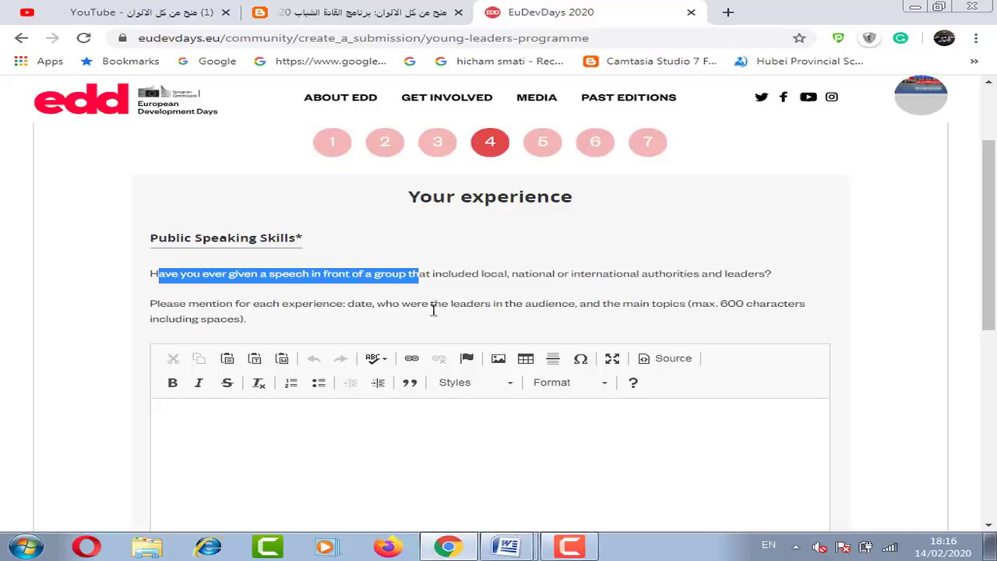
click(366, 303)
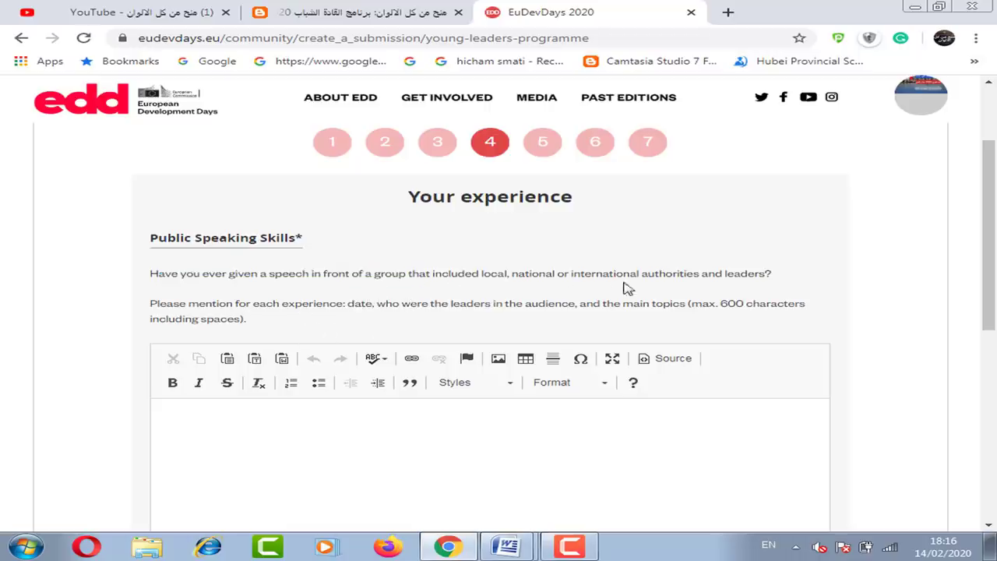
drag(993, 270, 971, 283)
scroll(642, 262, up, 2)
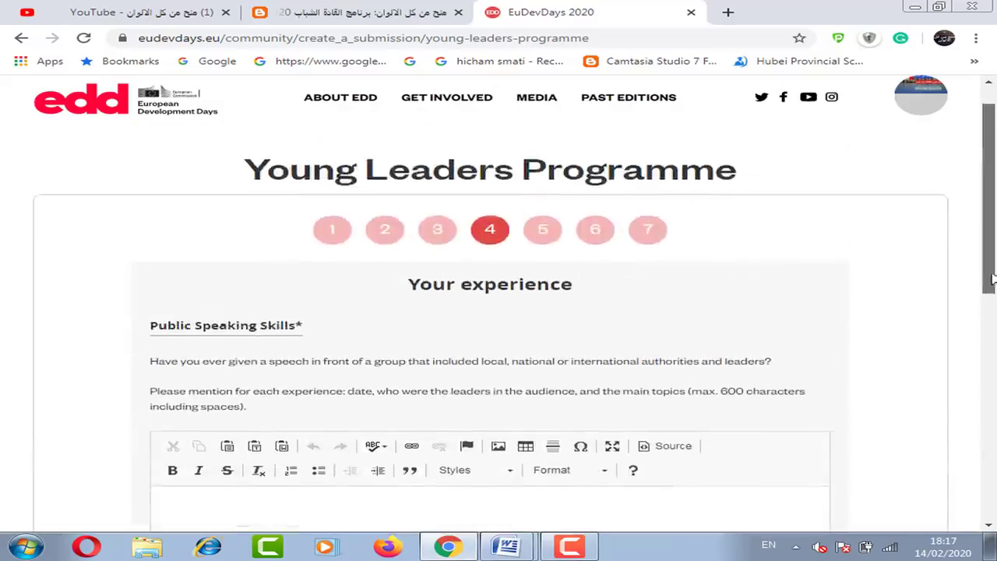
- Open section 5, Your involvement, of the application and read the instructions on describing sustainable development activities
click(543, 229)
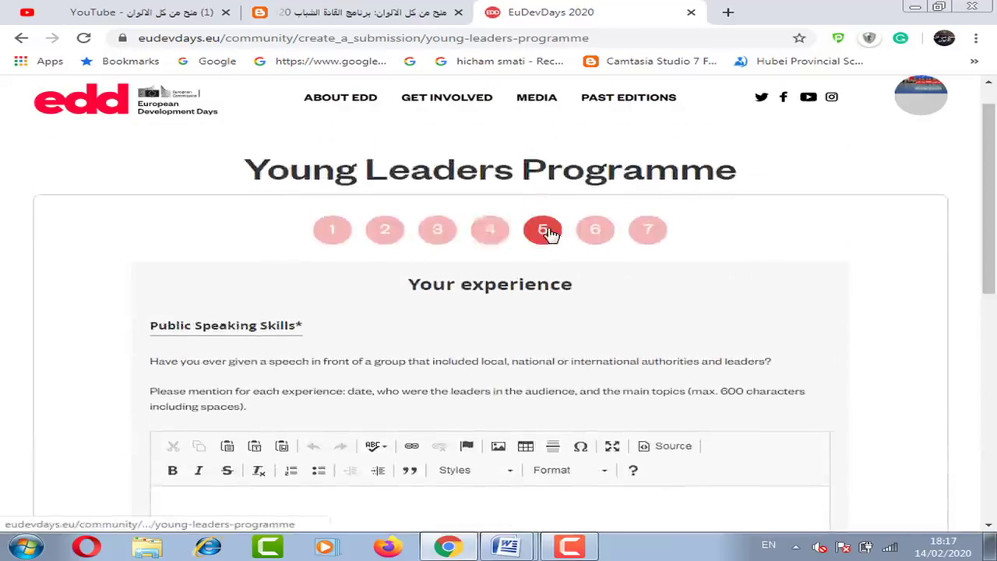
drag(986, 220, 957, 167)
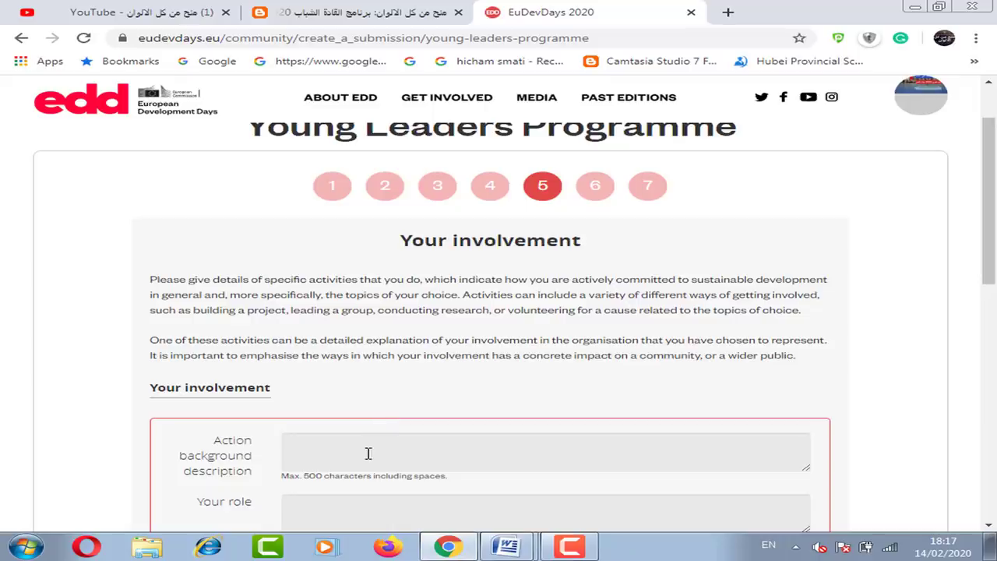
drag(994, 244, 994, 222)
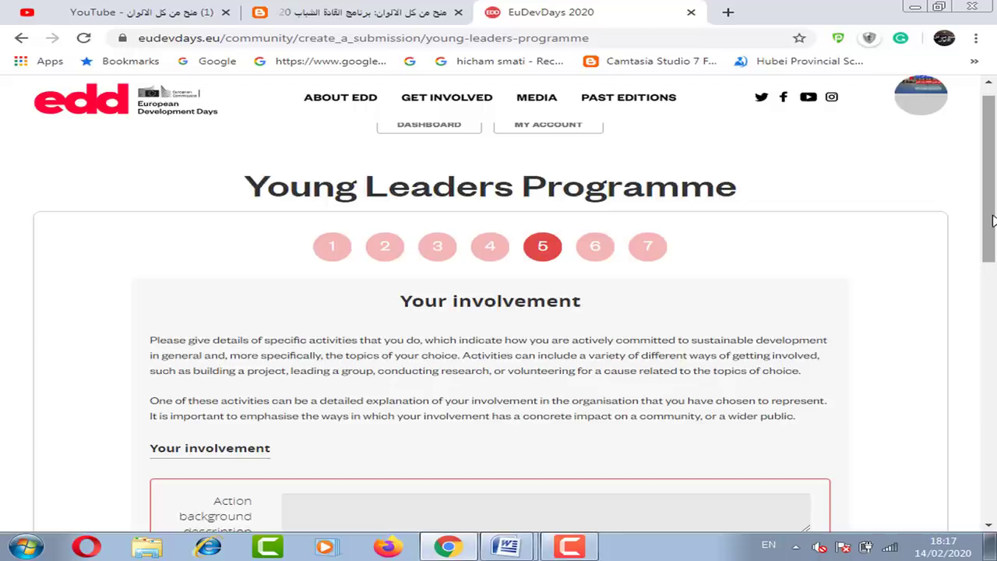
- Review the involvement fields for action background, role and key achievements, plus the evidence upload requirements
scroll(957, 217, down, 1)
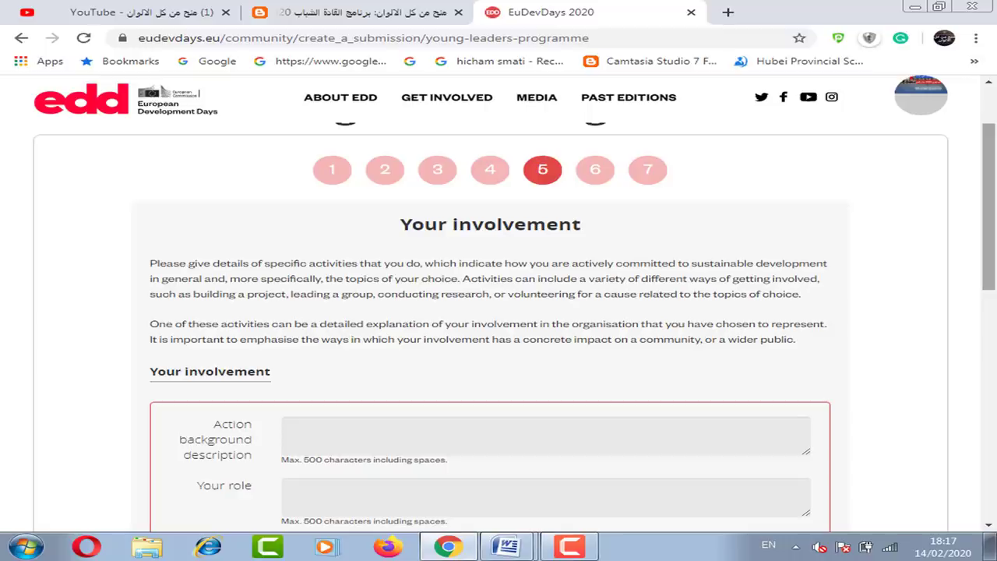
scroll(987, 211, down, 2)
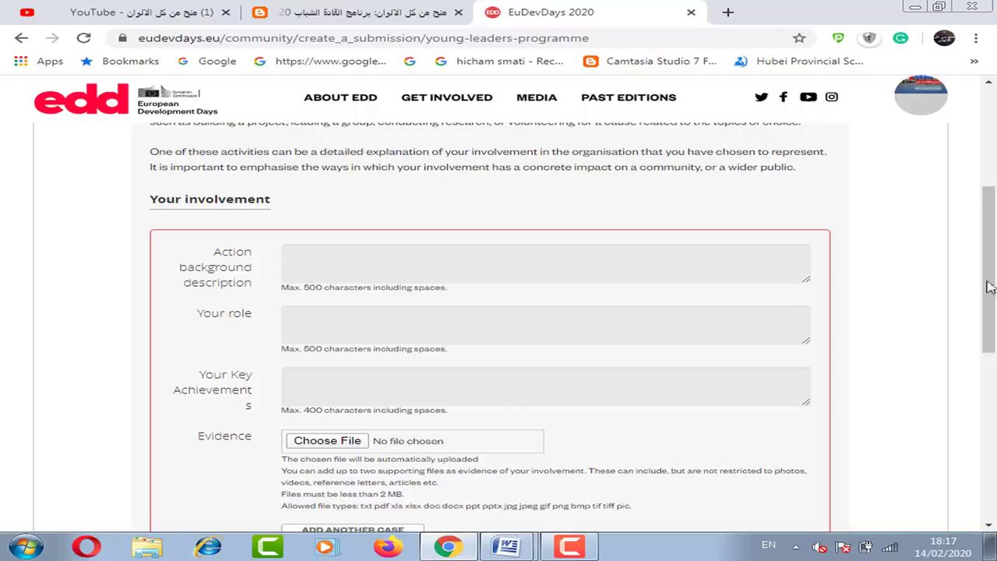
scroll(541, 374, down, 3)
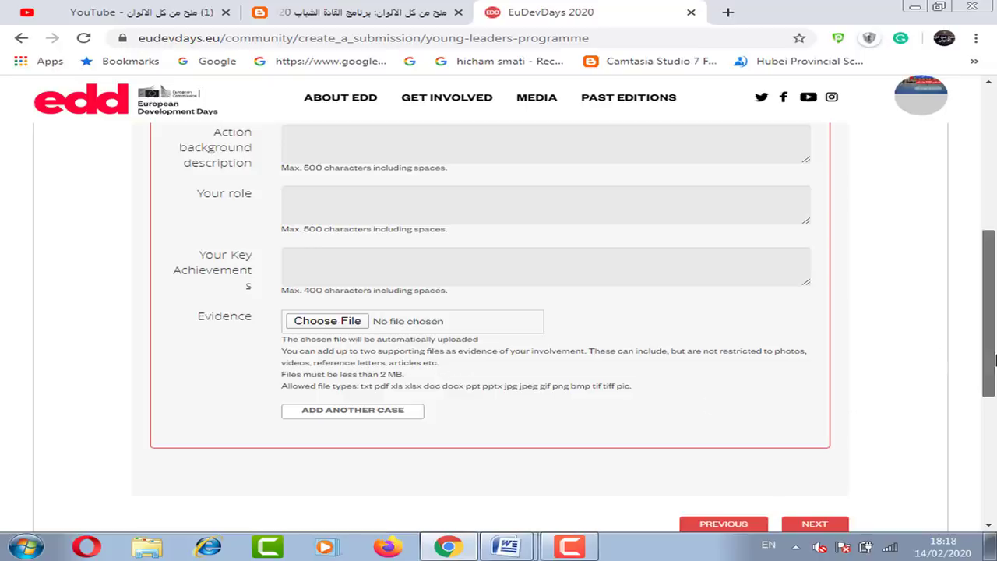
- Open section 6, Additional information, and review the Additional Comments field and its instructions
scroll(993, 358, up, 5)
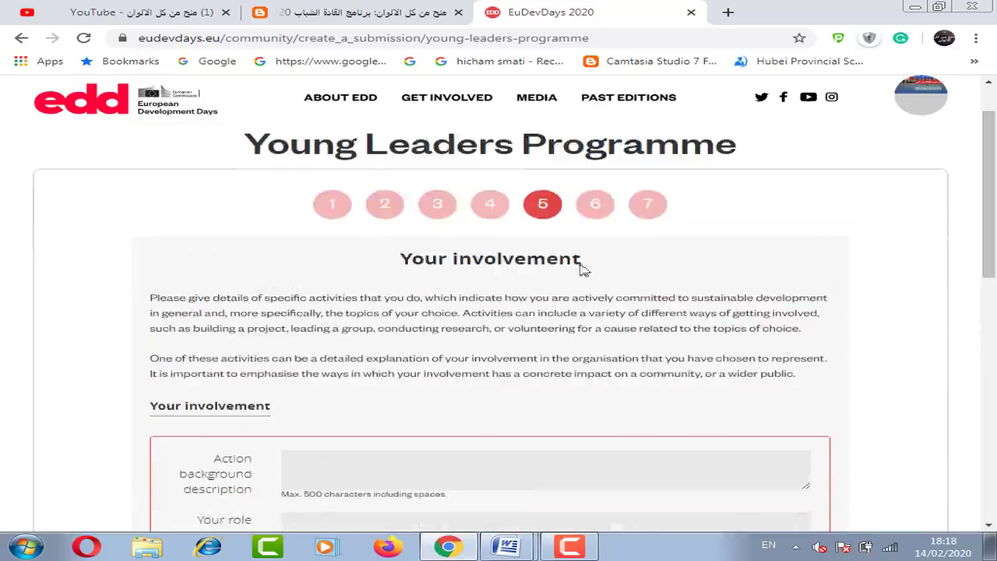
click(597, 204)
scroll(330, 293, down, 1)
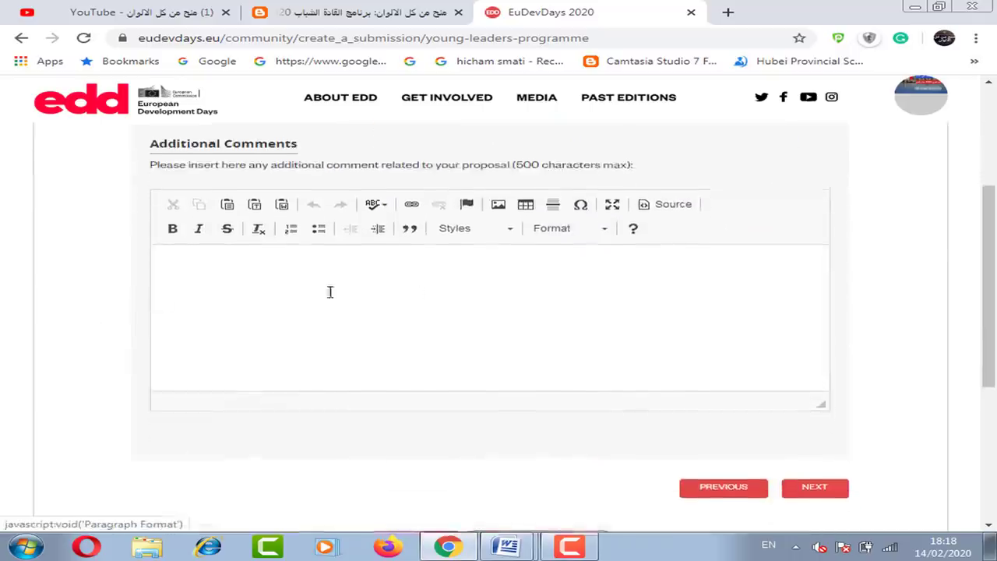
scroll(991, 245, up, 1)
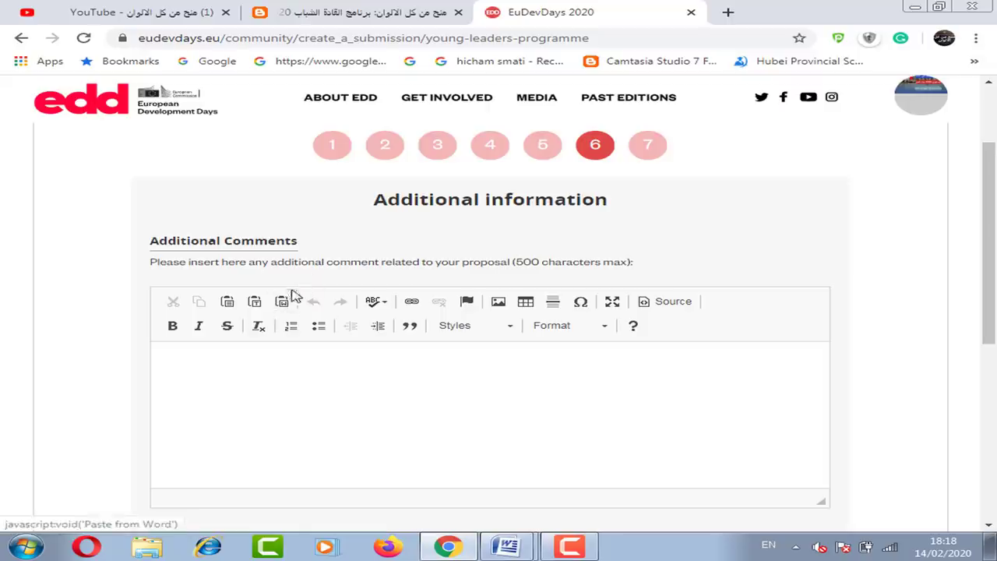
- Open section 7, Submit your proposal, and review the options for submitting the form or saving it as a draft
click(651, 154)
drag(991, 325, 990, 243)
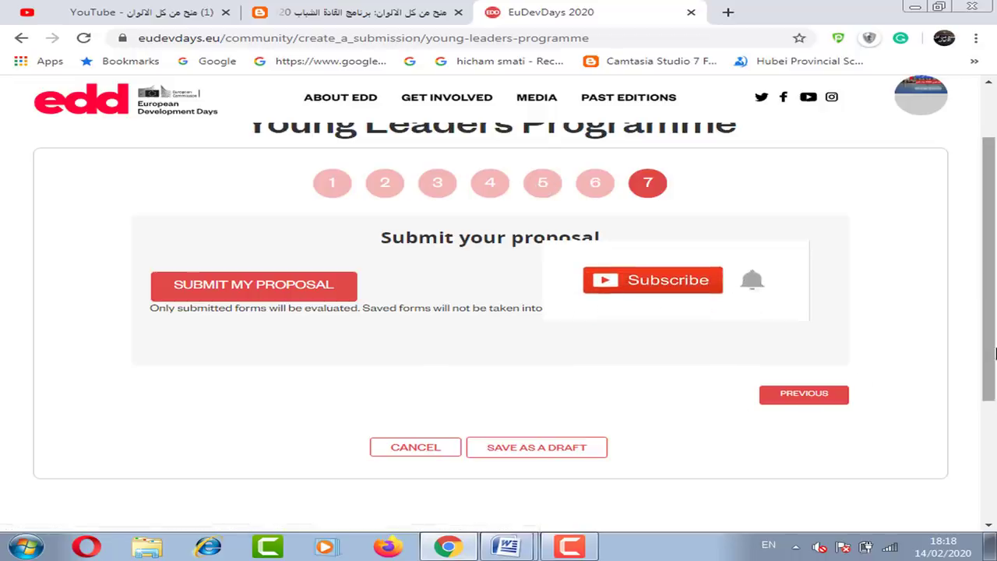
scroll(995, 354, up, 1)
- Return to the blog announcement of the programme and review its funding, eligible countries, duration and deadline up to the post title
click(314, 6)
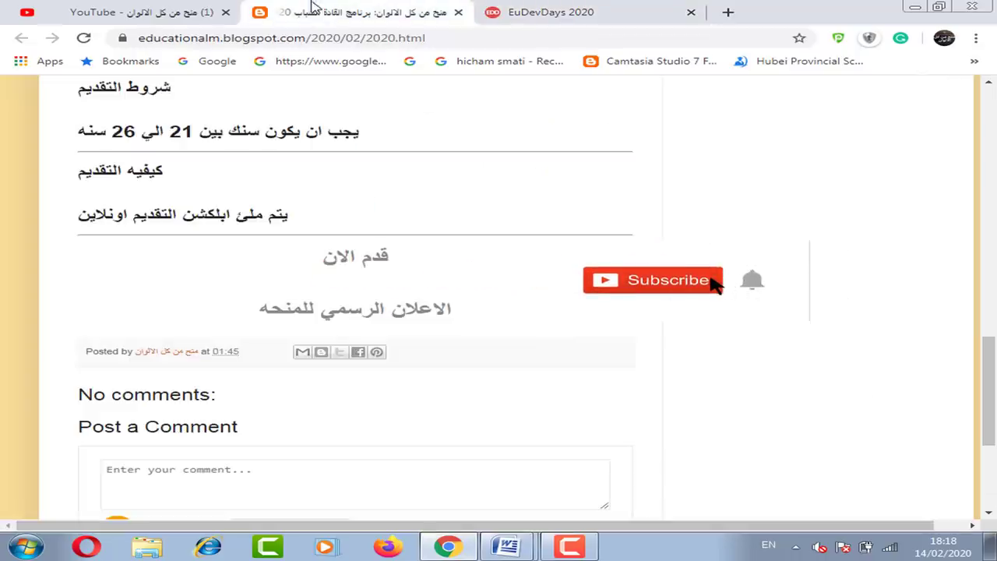
scroll(993, 251, up, 7)
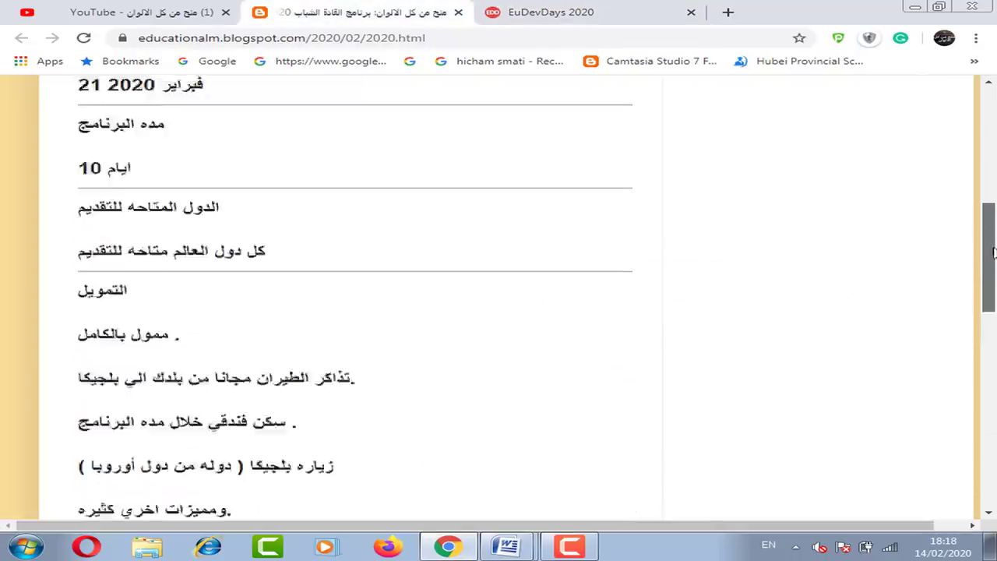
scroll(993, 251, down, 1)
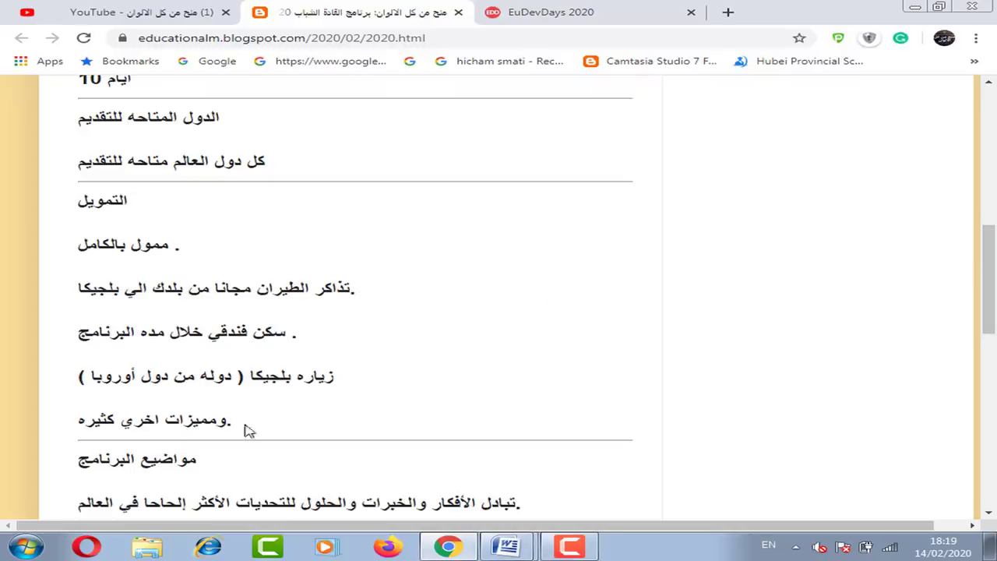
drag(993, 269, 991, 228)
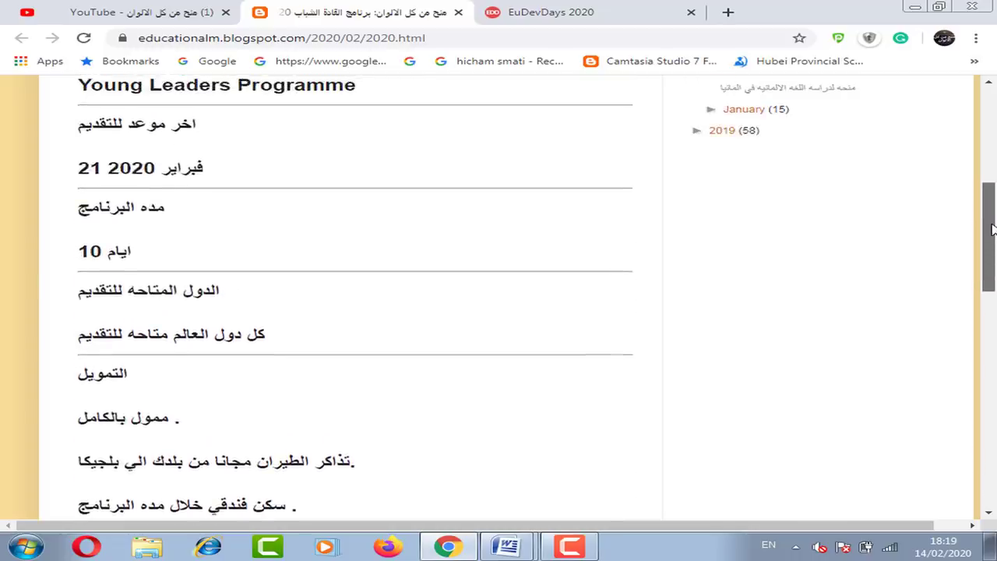
drag(992, 229, 992, 140)
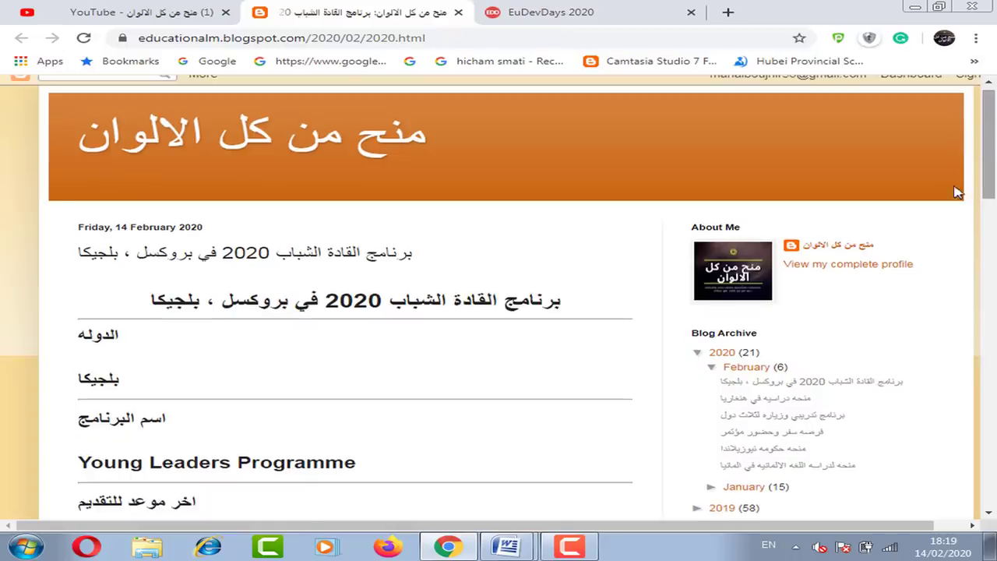